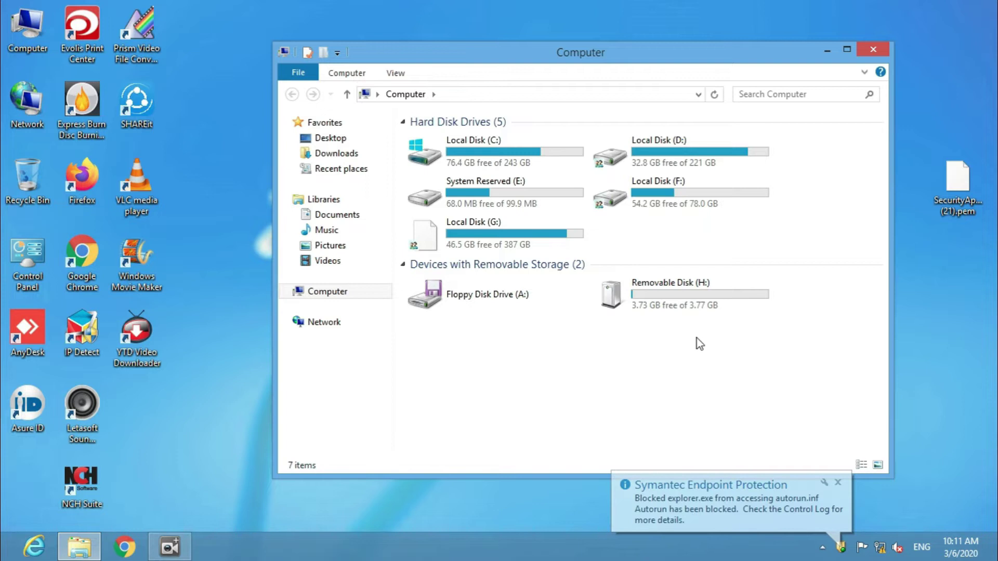
- Open Removable Disk (H:), confirm it is empty, and go back to the drive list
double_click(671, 297)
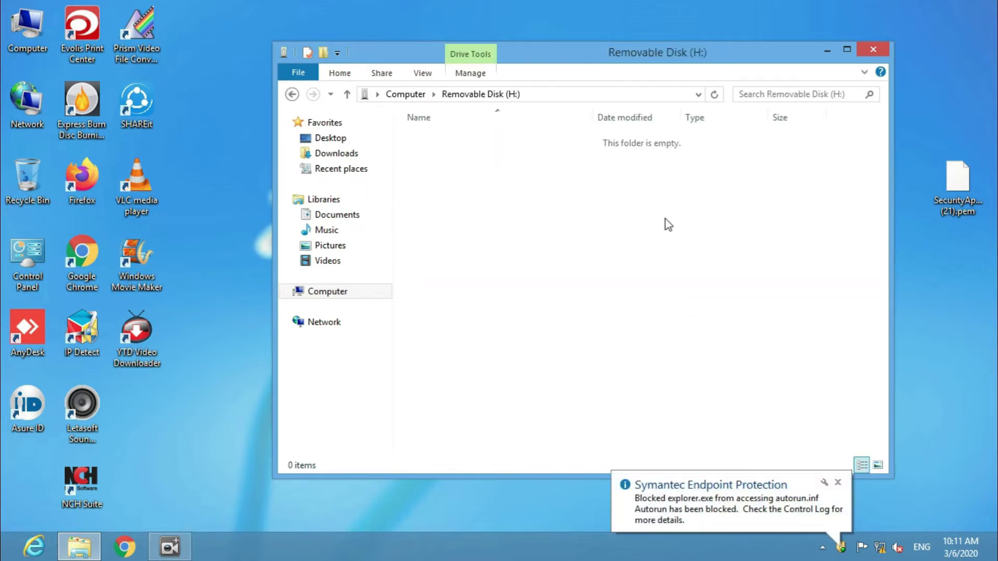
click(292, 94)
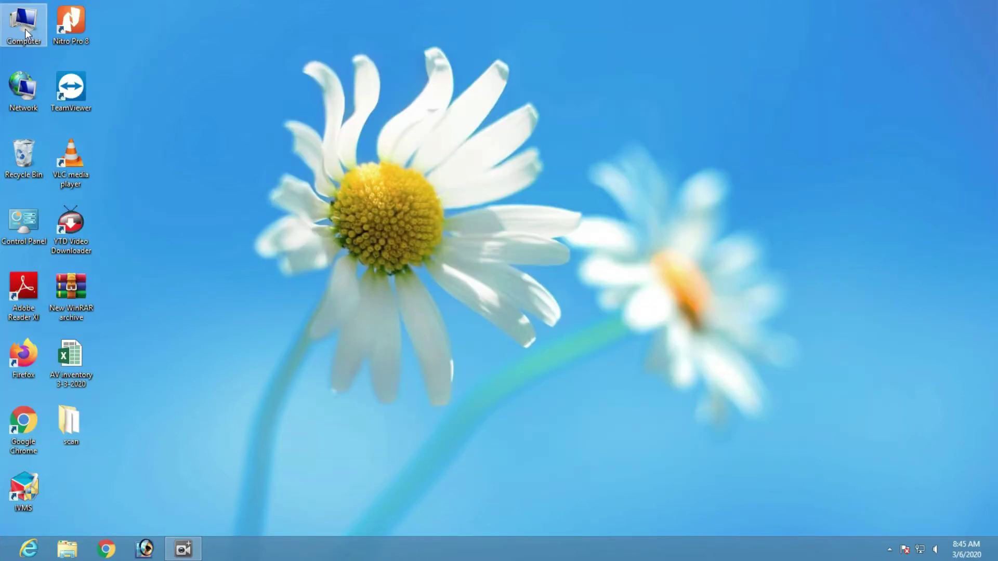
- Open Control Panel from the desktop and go to BitLocker Drive Encryption
double_click(24, 226)
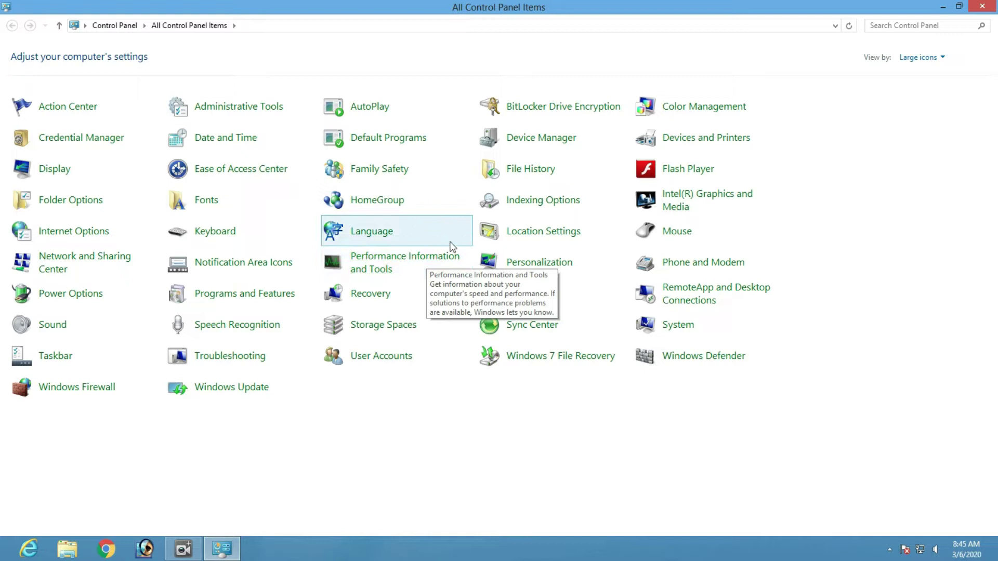
click(555, 113)
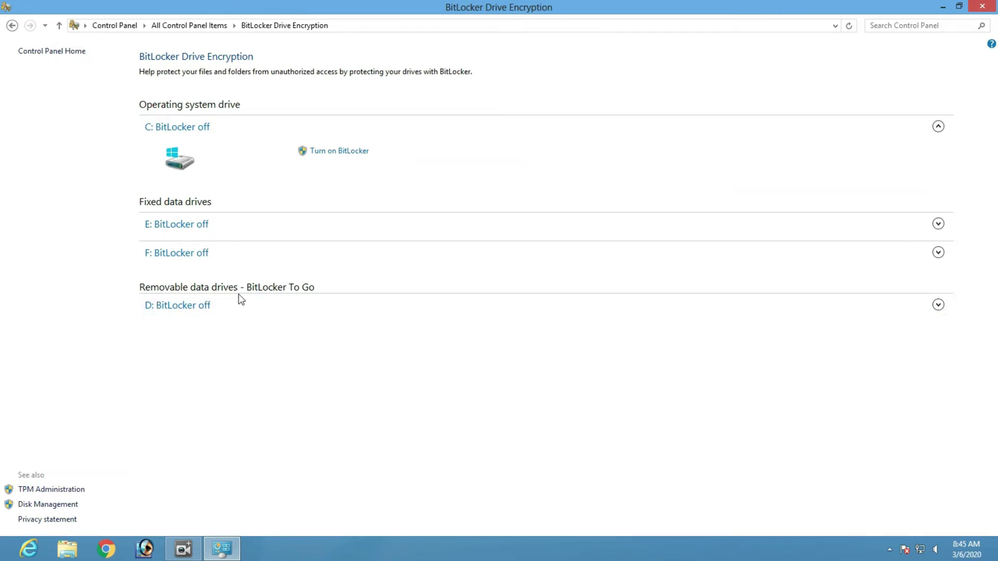
- Turn on BitLocker for removable drive D: using an unlock password, entered and confirmed
click(184, 307)
click(341, 331)
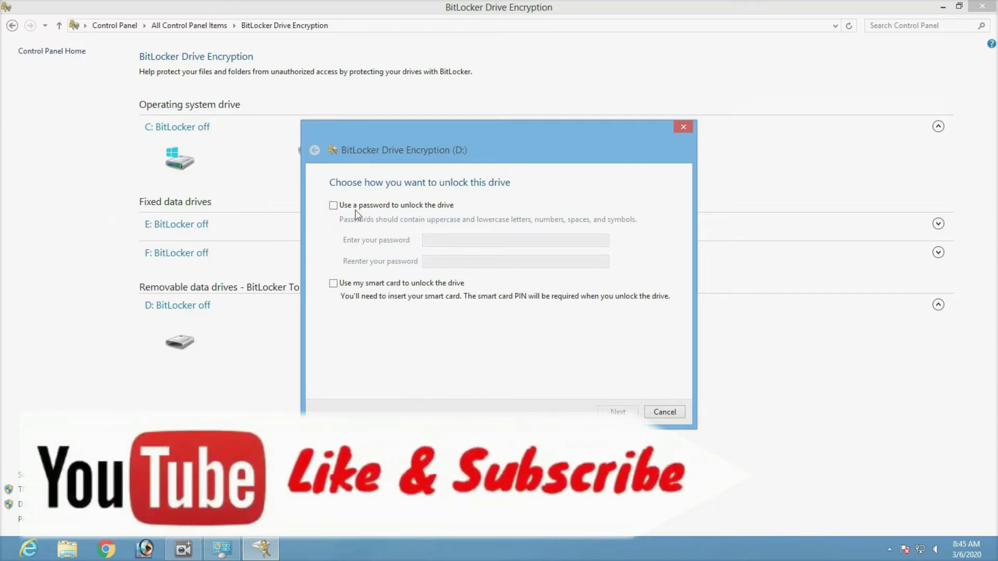
click(334, 206)
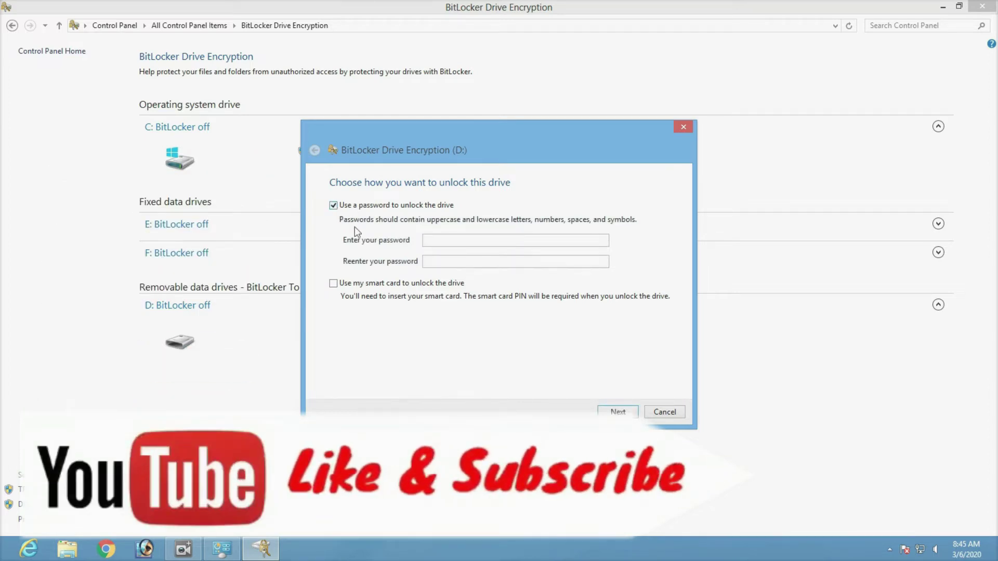
key(Tab)
text(abcdefgh)
key(Tab)
text(abcdef)
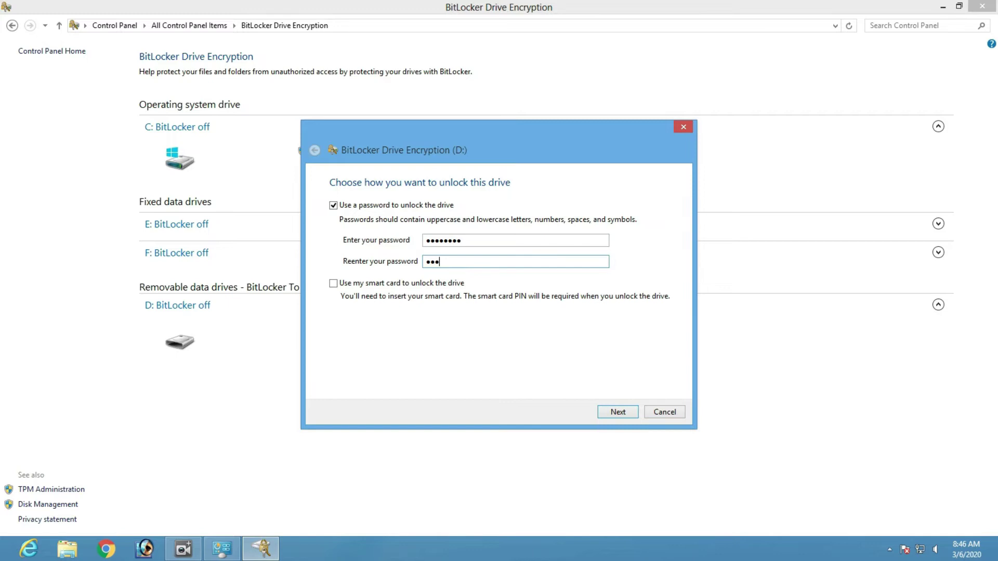
text(gh)
click(611, 410)
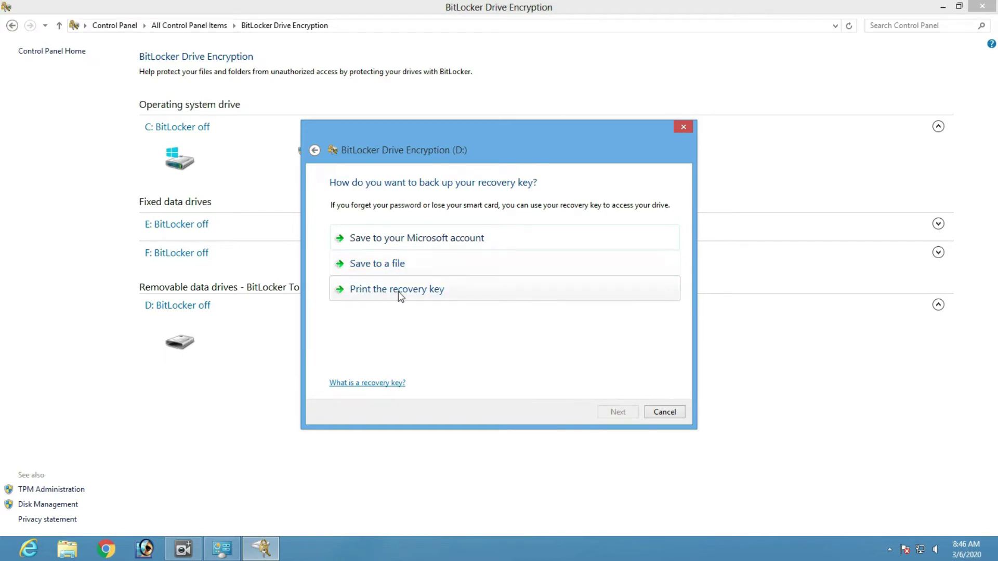
- Save D:'s recovery key as a file on the Desktop with type All Files (*.*)
click(390, 262)
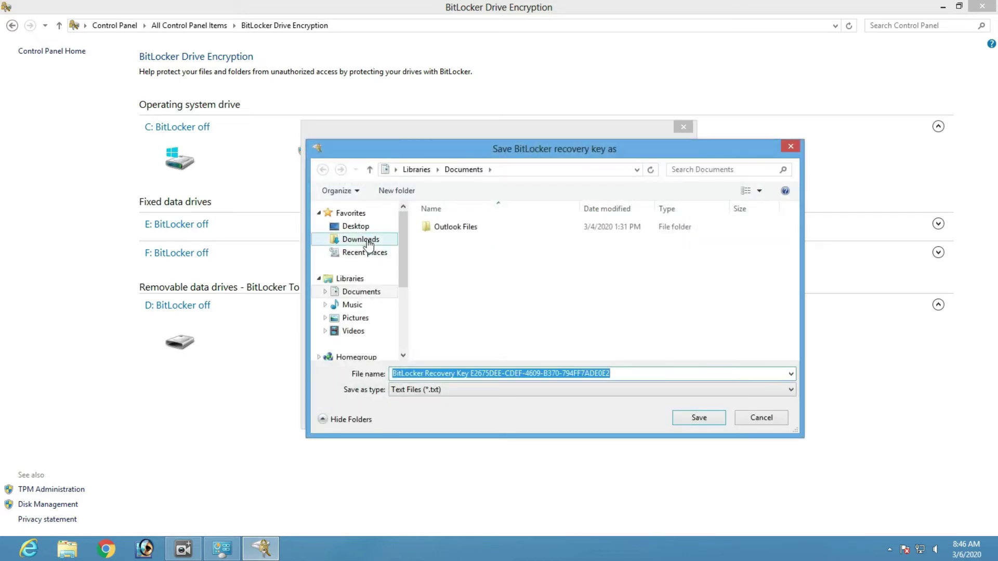
click(356, 226)
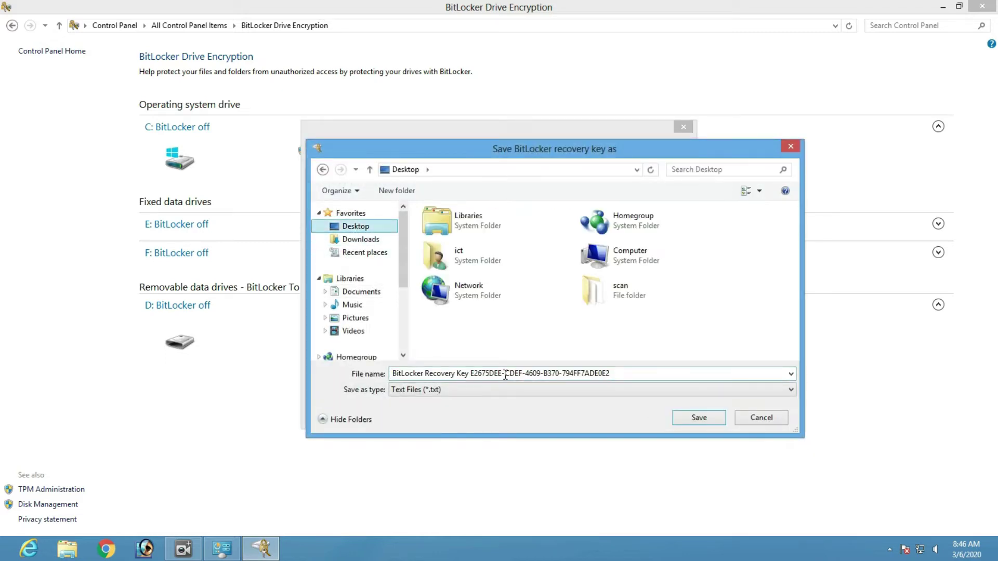
click(488, 391)
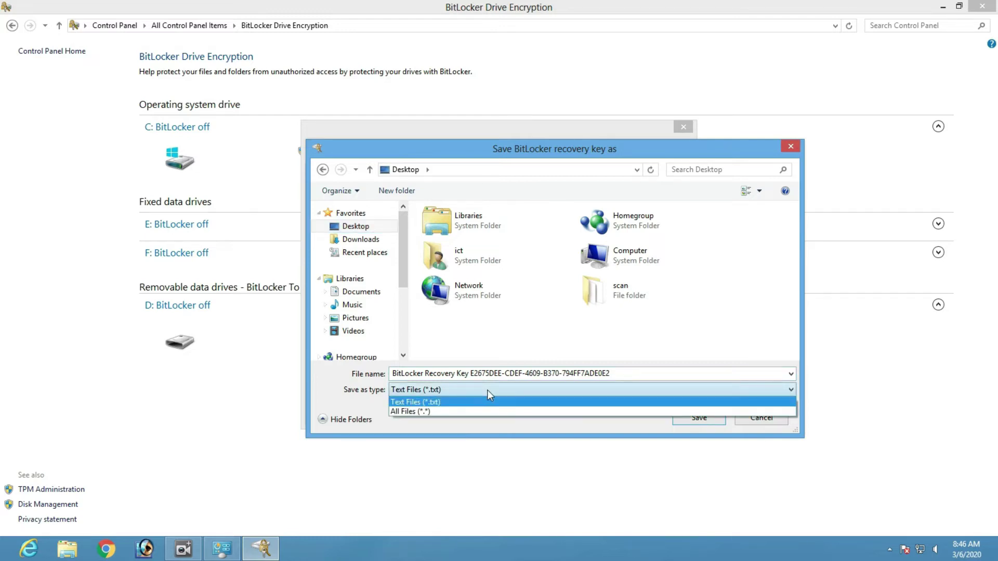
click(479, 411)
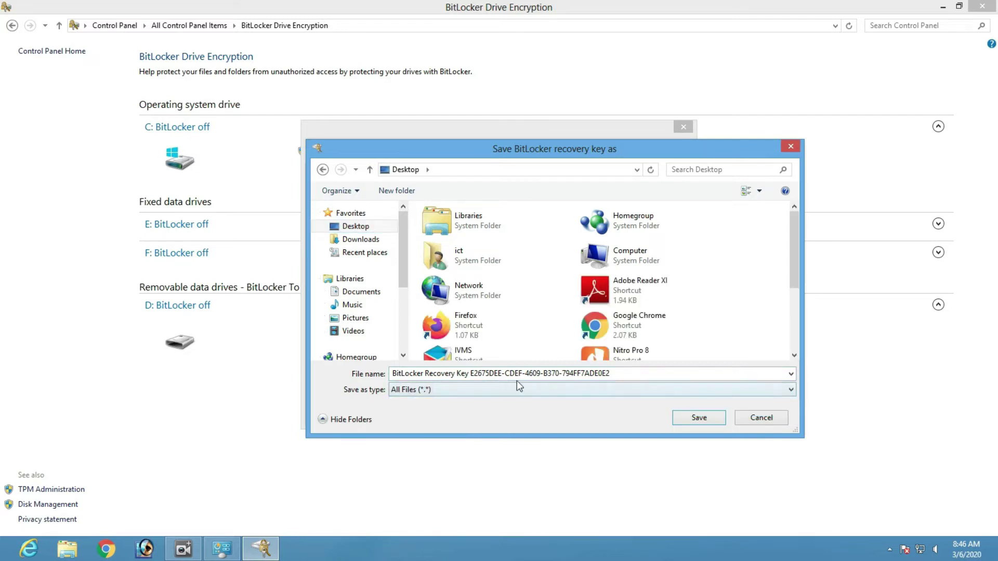
click(698, 419)
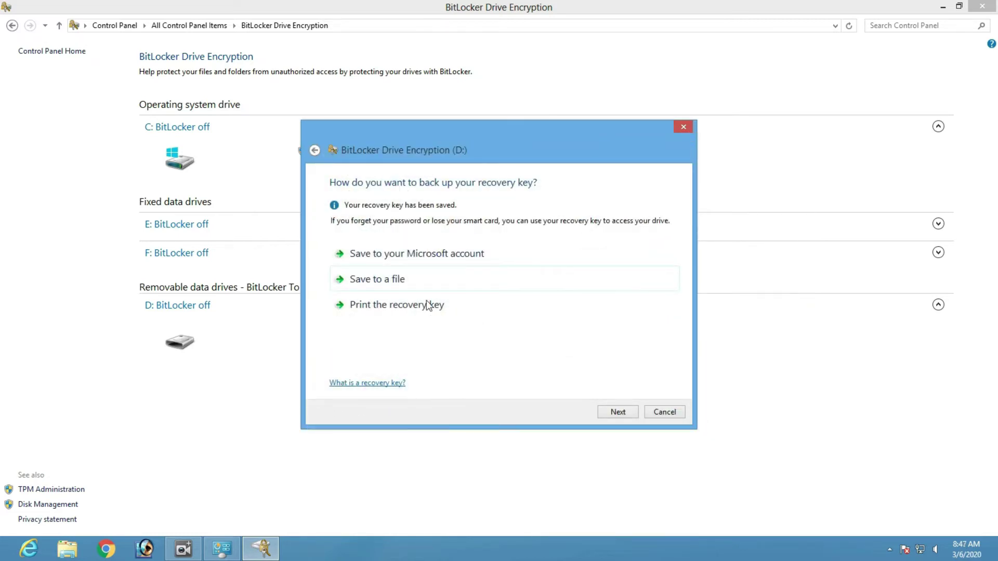
- Choose to encrypt the entire drive D: and start encrypting
click(618, 412)
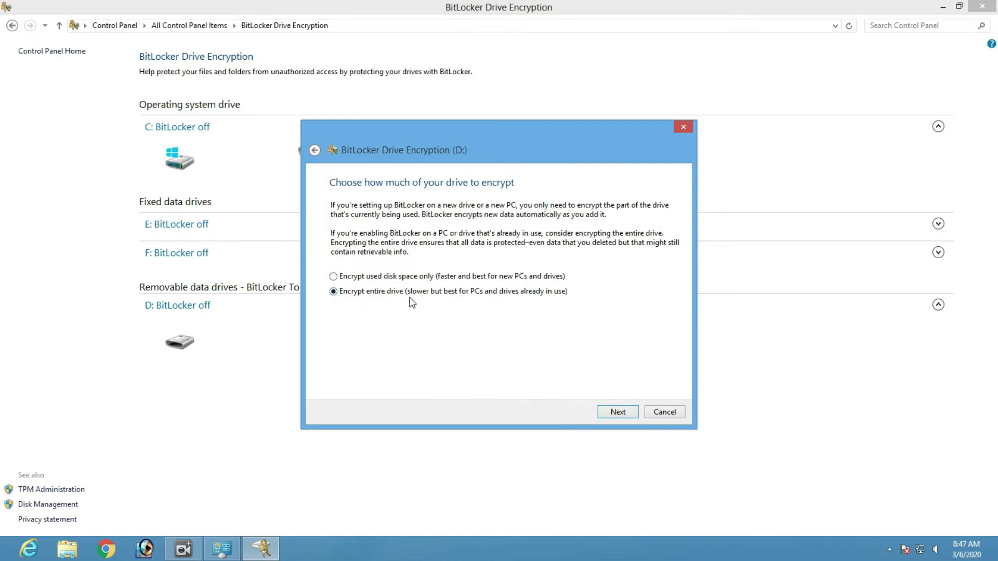
click(620, 412)
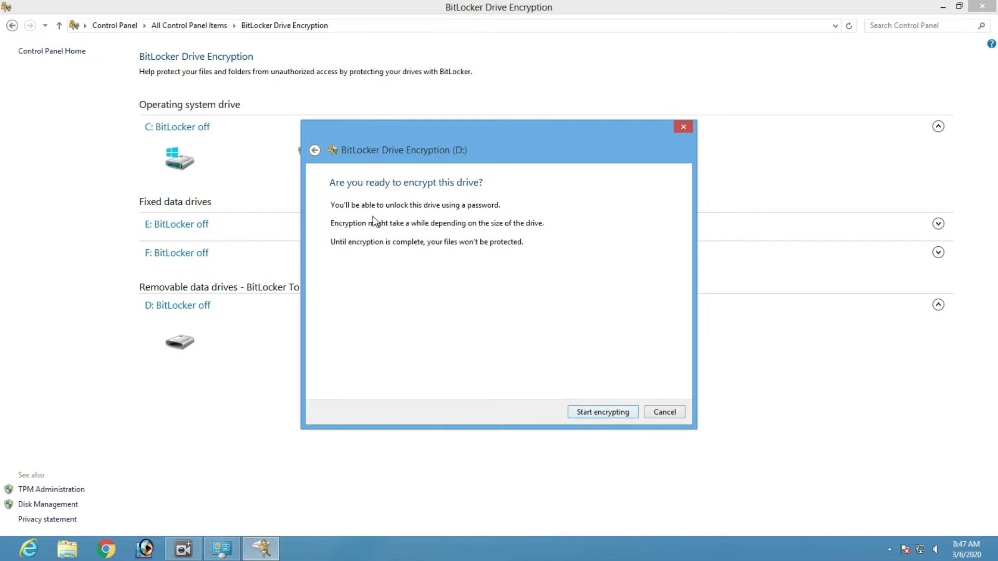
click(591, 412)
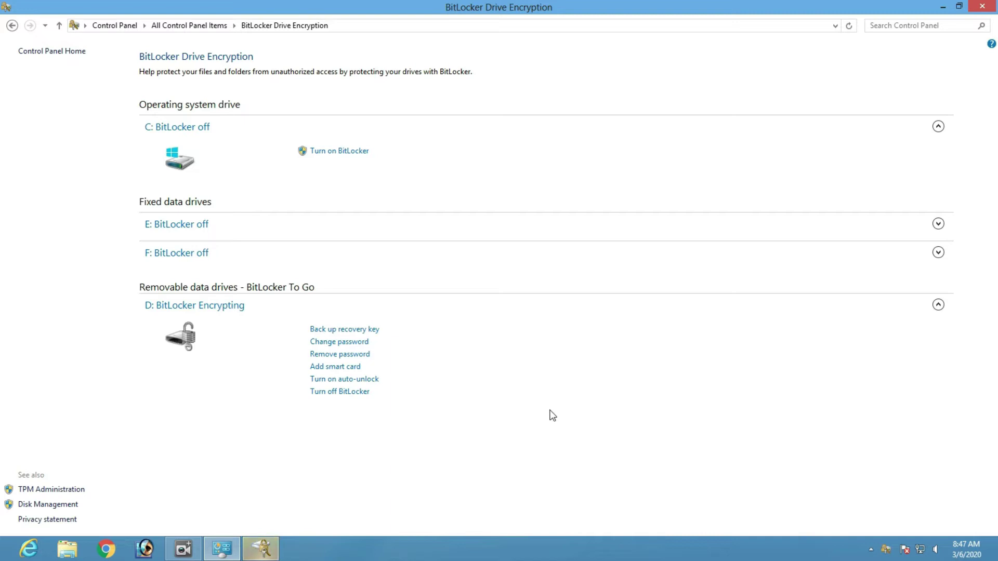
- Watch D: finish encrypting, dismiss the completion message, and close the BitLocker window
click(261, 549)
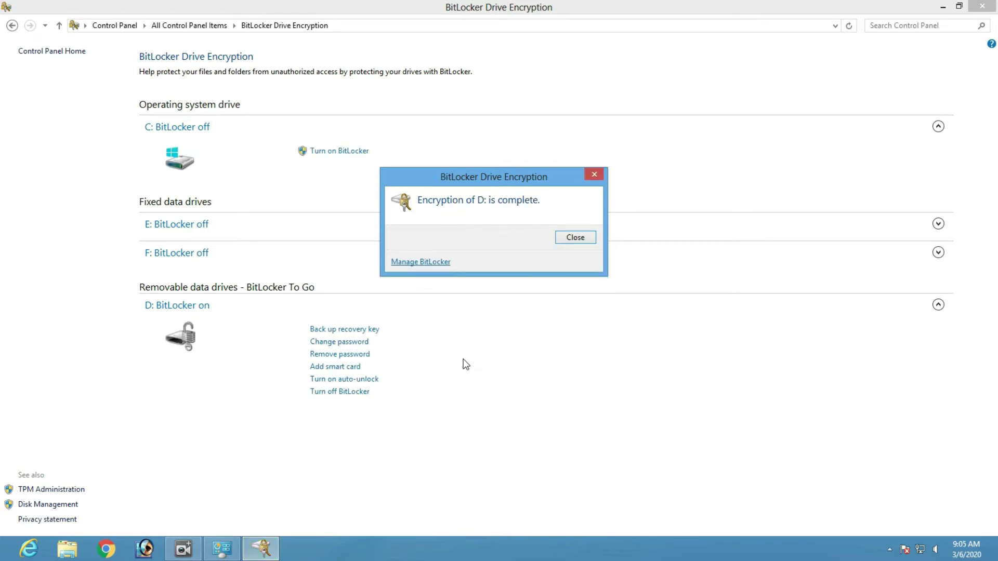
click(580, 243)
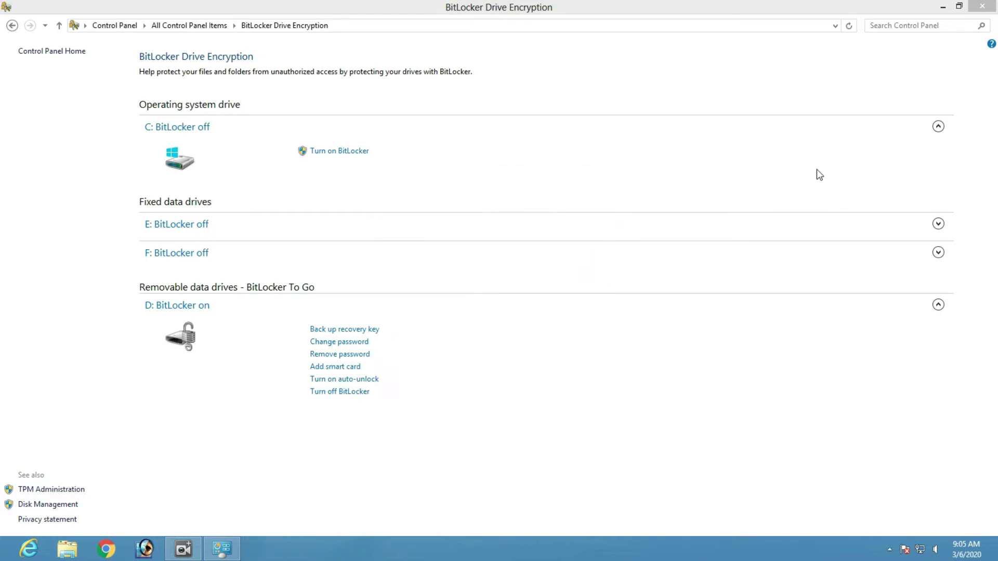
click(987, 9)
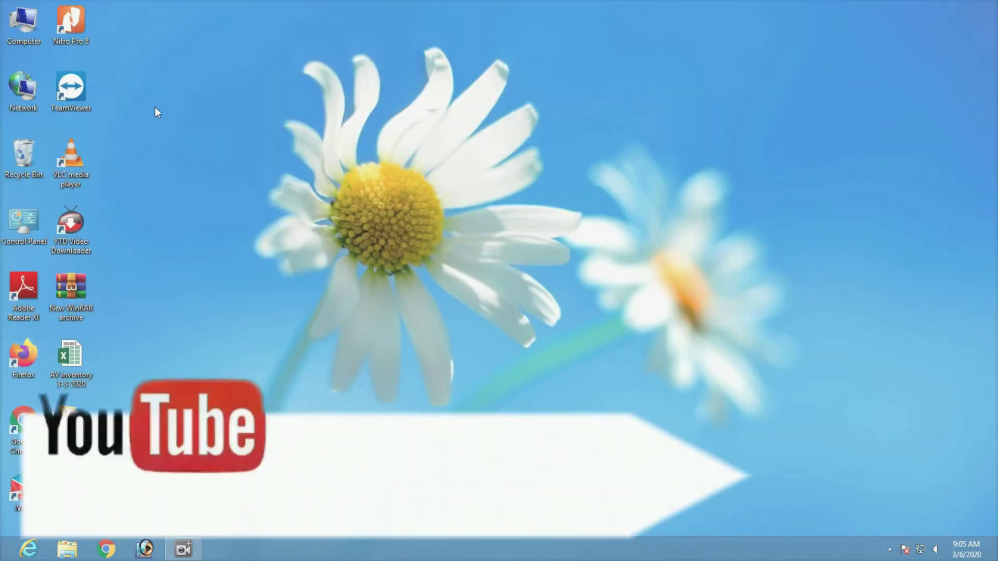
- Refresh the desktop, open Computer, and unlock Removable Disk (D:) with its password
right_click(155, 107)
click(182, 143)
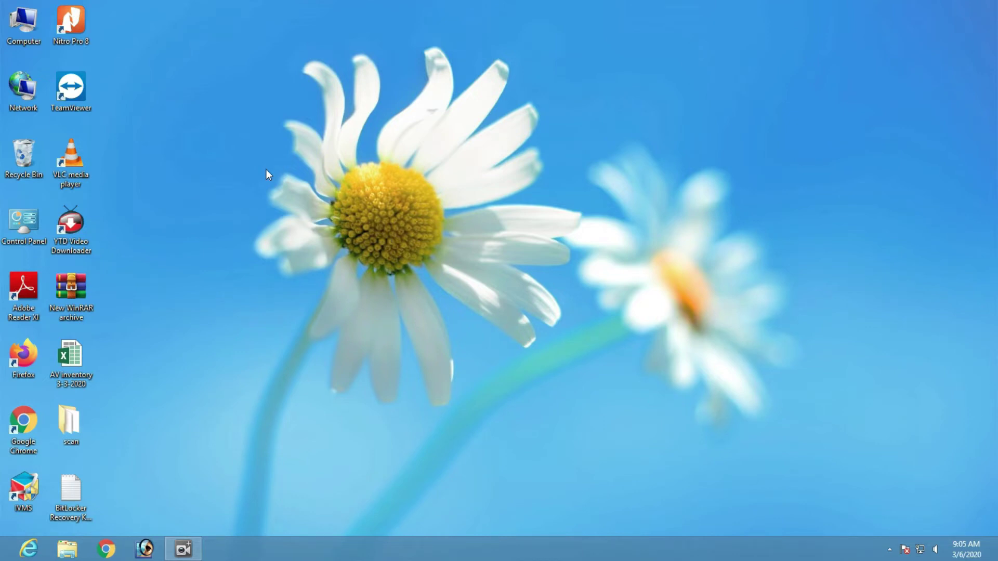
double_click(26, 30)
double_click(332, 277)
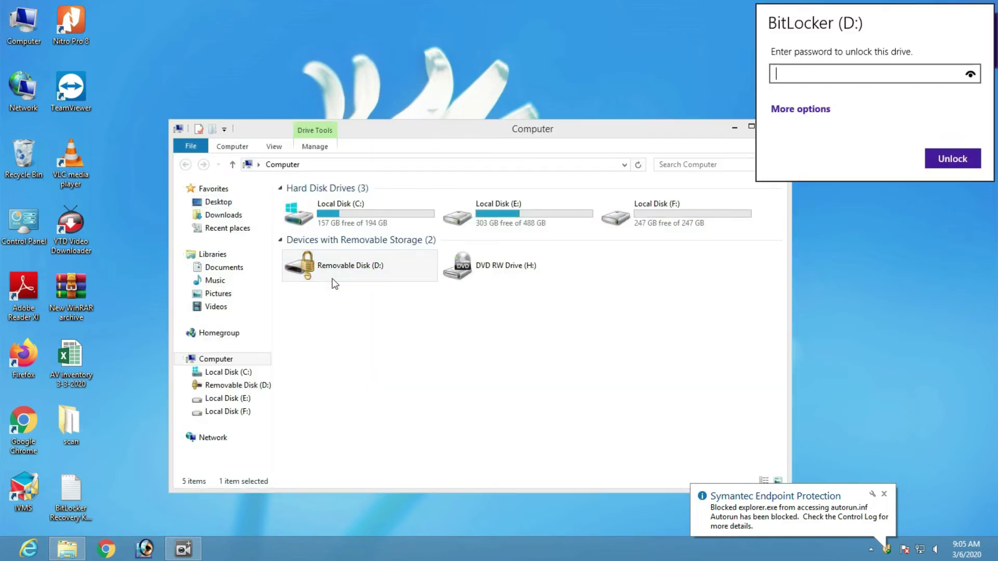
text(••••••••)
click(953, 158)
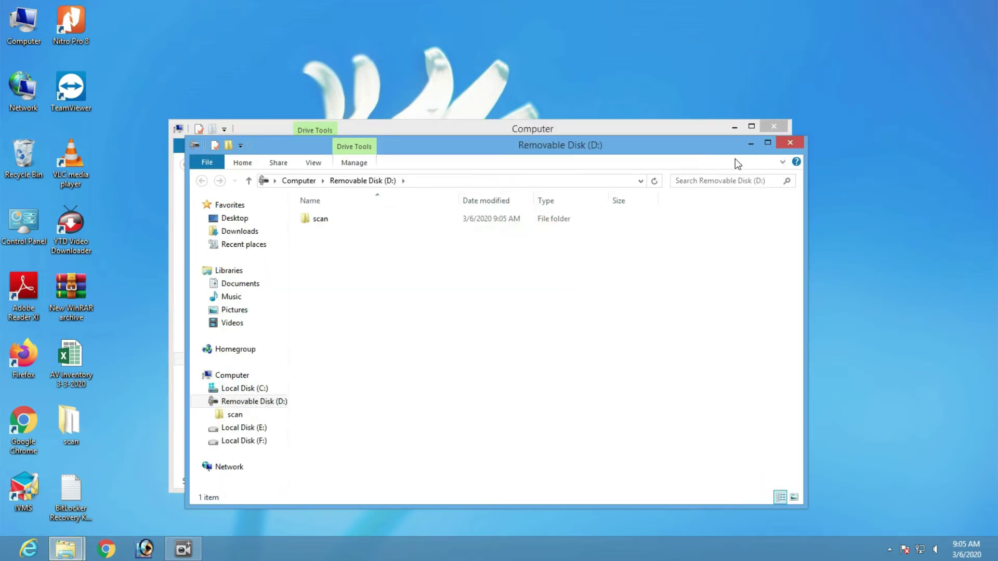
- Reopen drive D: to view its scan folder, close it, and refresh the desktop
click(787, 143)
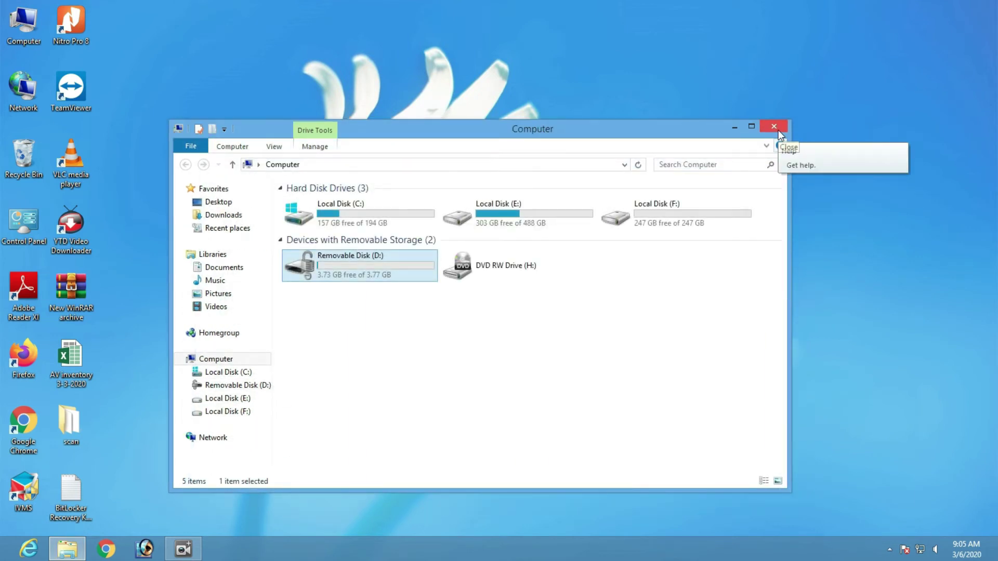
double_click(343, 268)
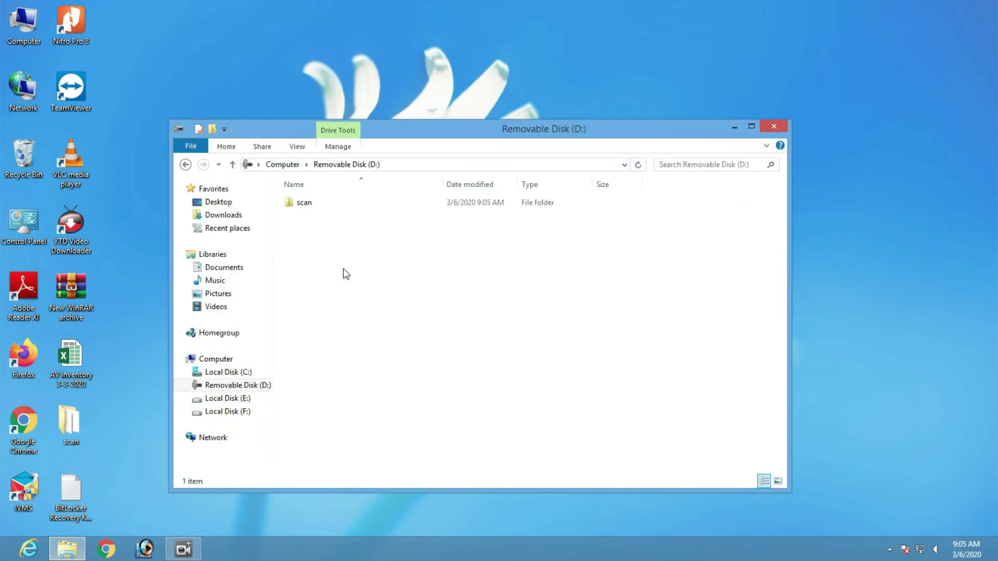
click(774, 126)
right_click(327, 138)
click(357, 170)
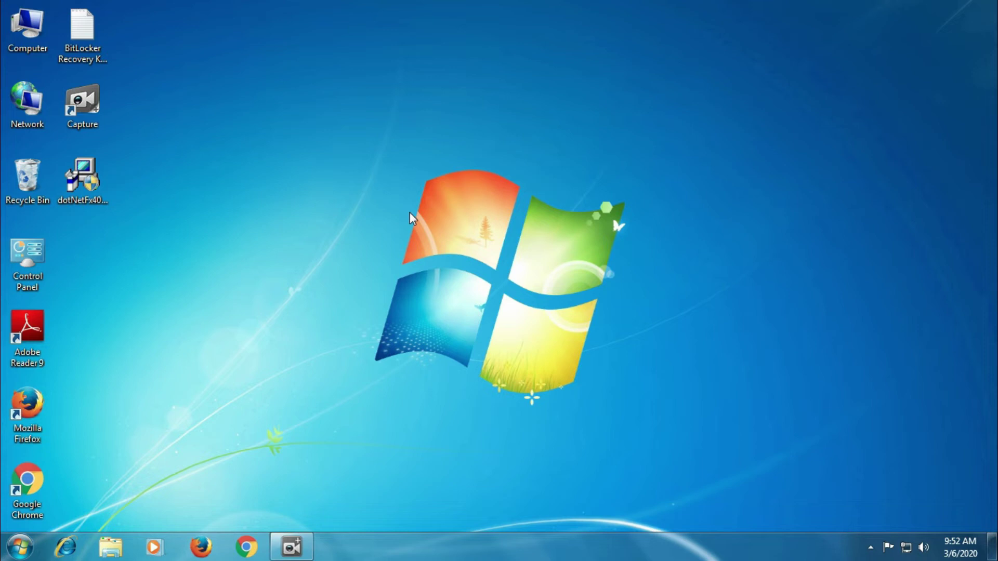
- Open the drives window with Win+E, look at Removable Disk (E:), and close it
key(super+e)
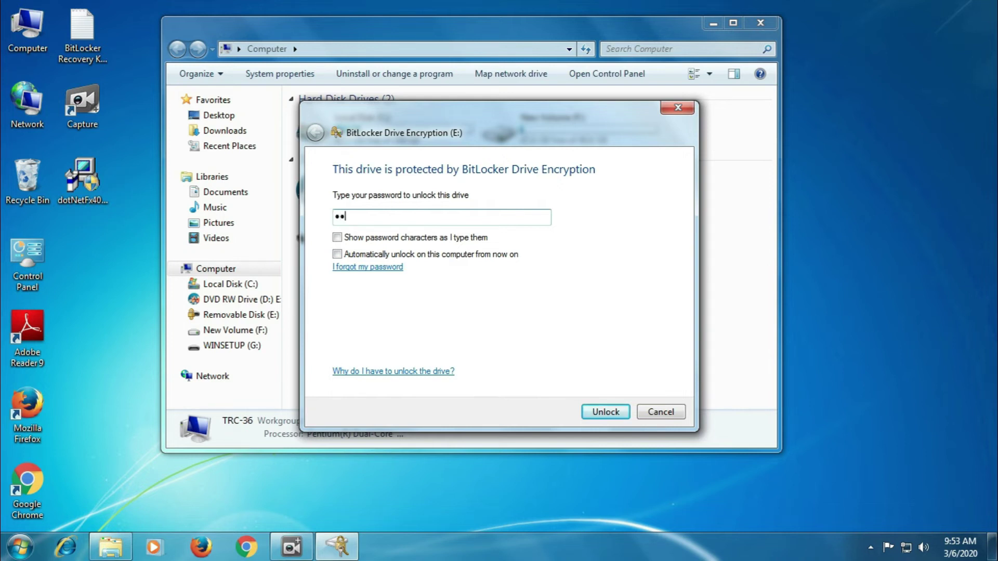
text(a)
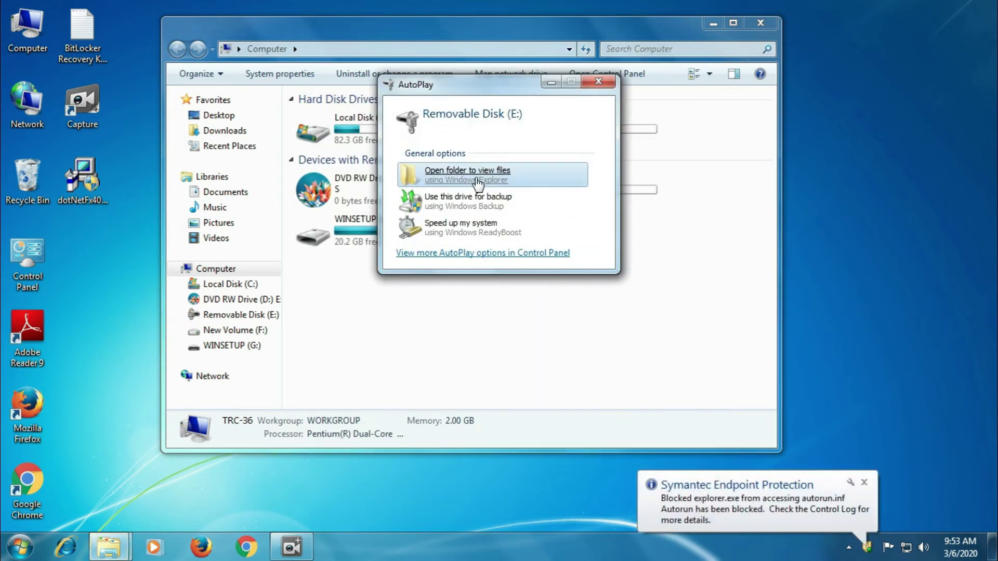
click(477, 182)
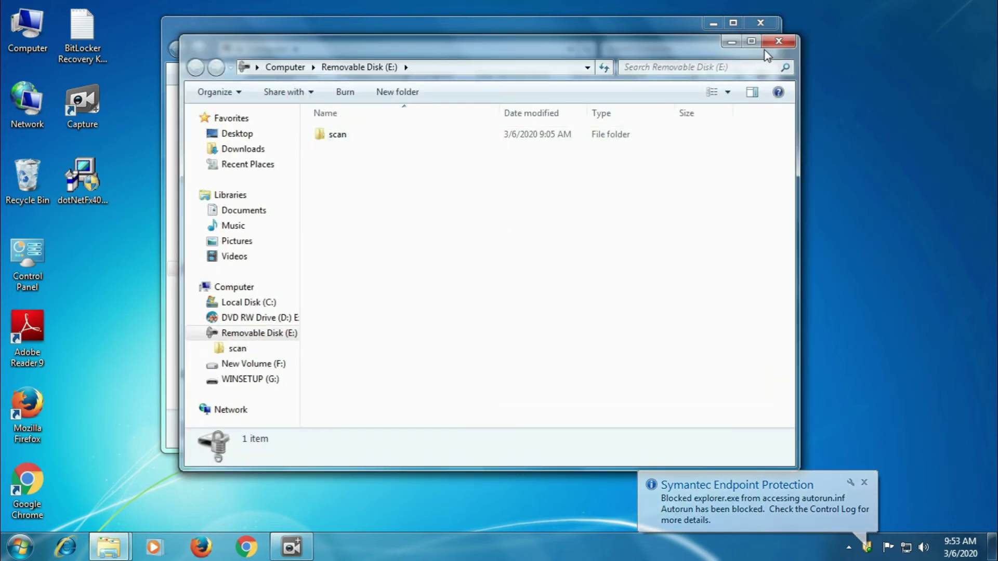
click(778, 42)
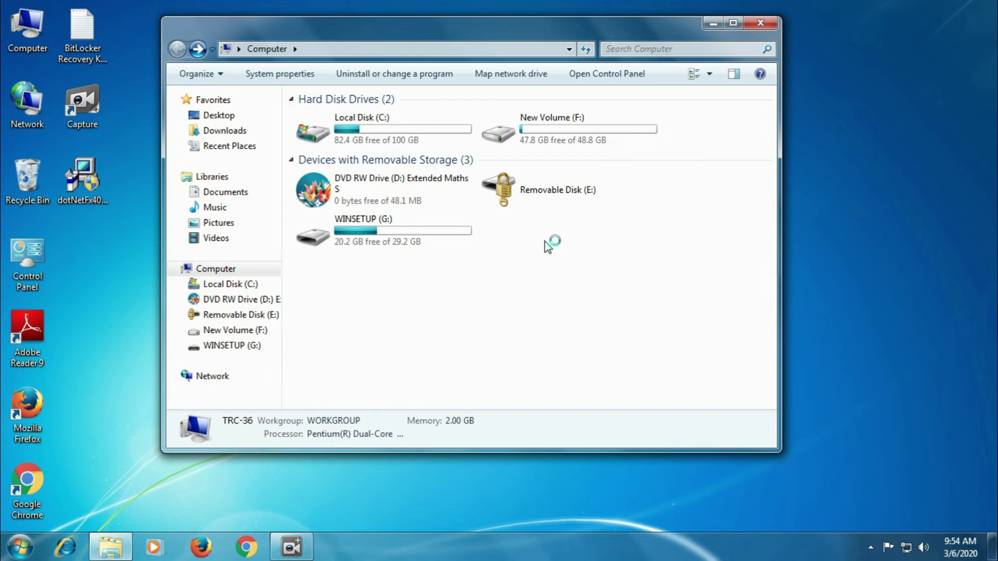
- Try unlocking drive E: with a wrong password, then choose 'I forgot my password'
double_click(529, 193)
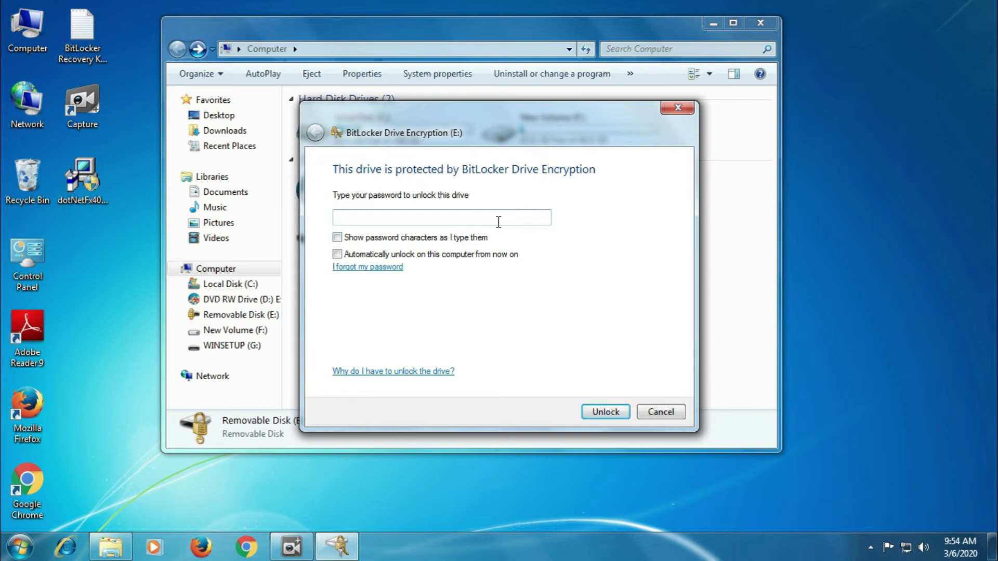
text(123456)
click(607, 411)
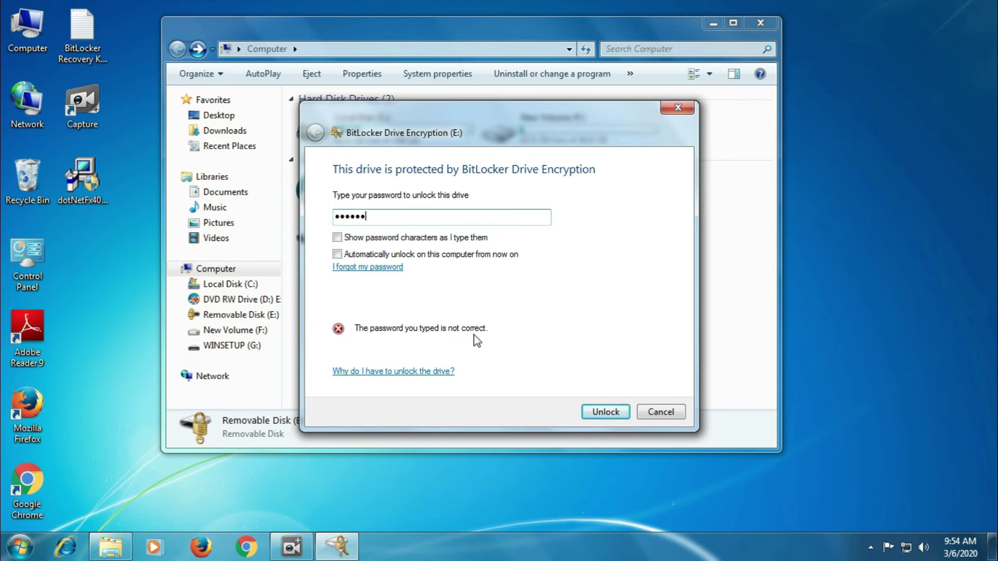
click(374, 268)
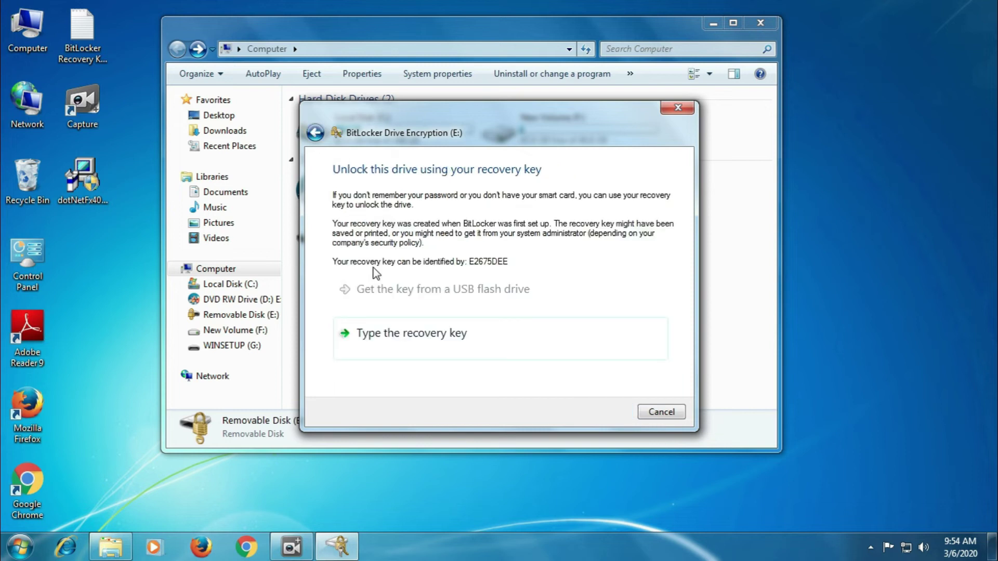
- Copy the recovery key from the saved Notepad key file into E:'s key field and submit it
click(432, 338)
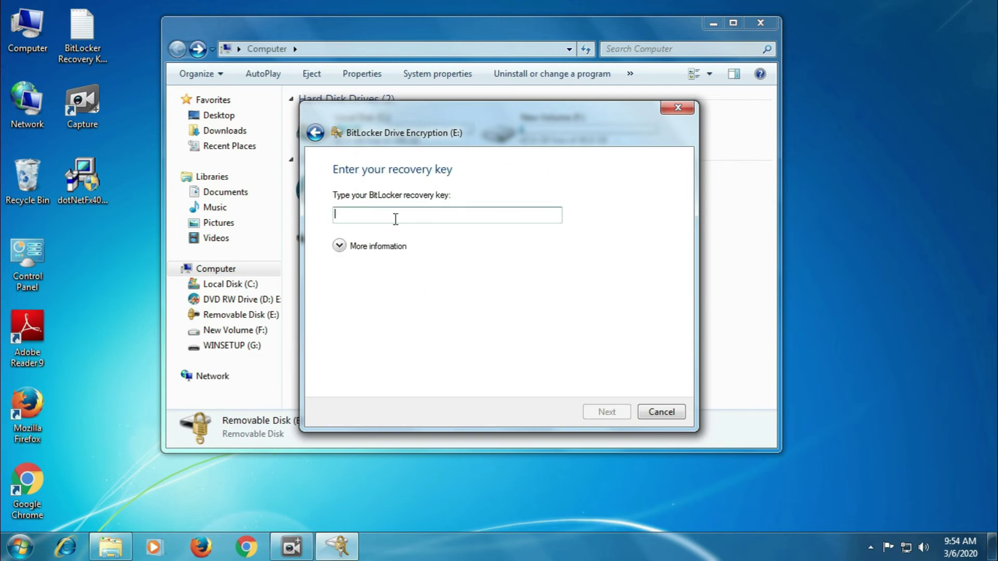
click(348, 243)
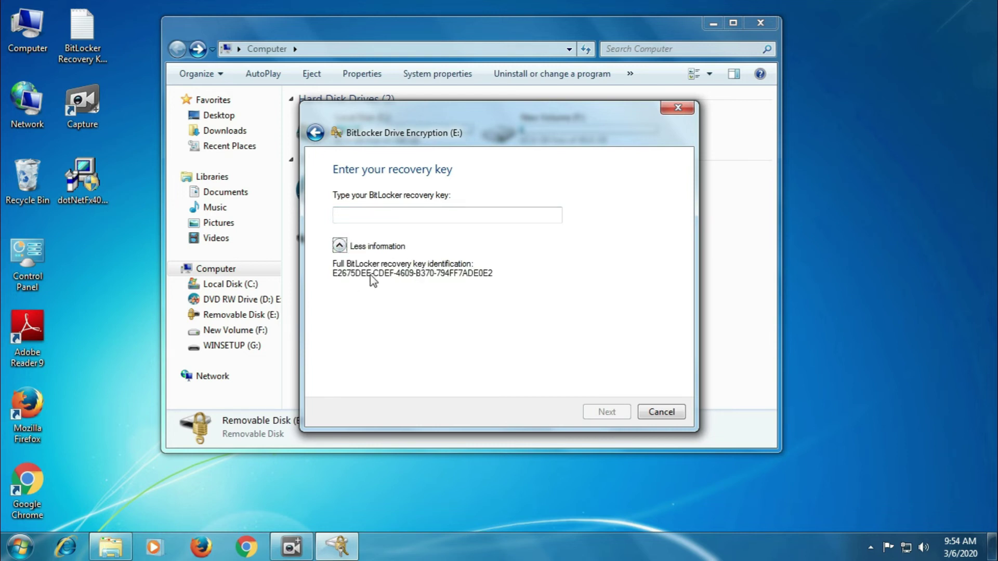
click(370, 217)
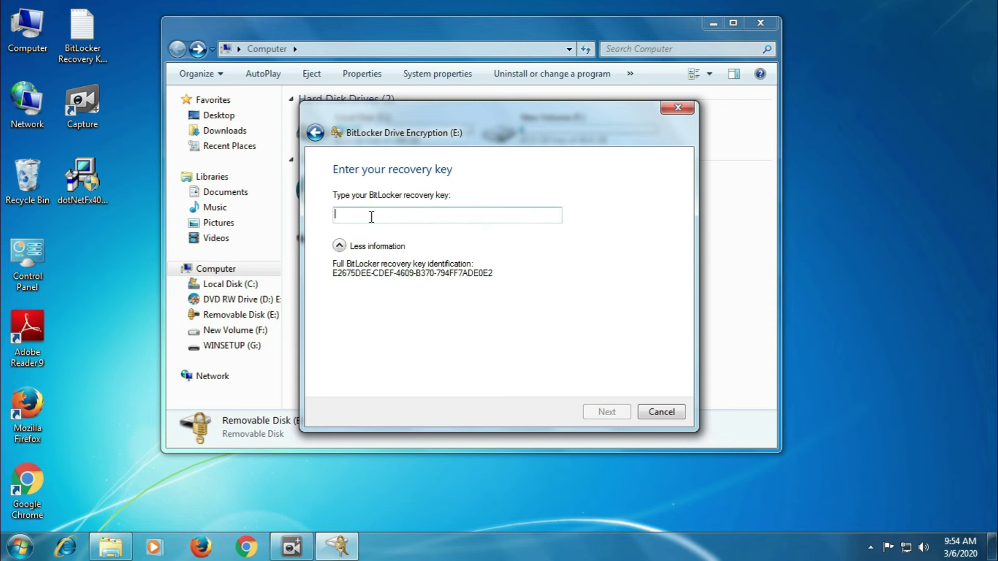
double_click(83, 33)
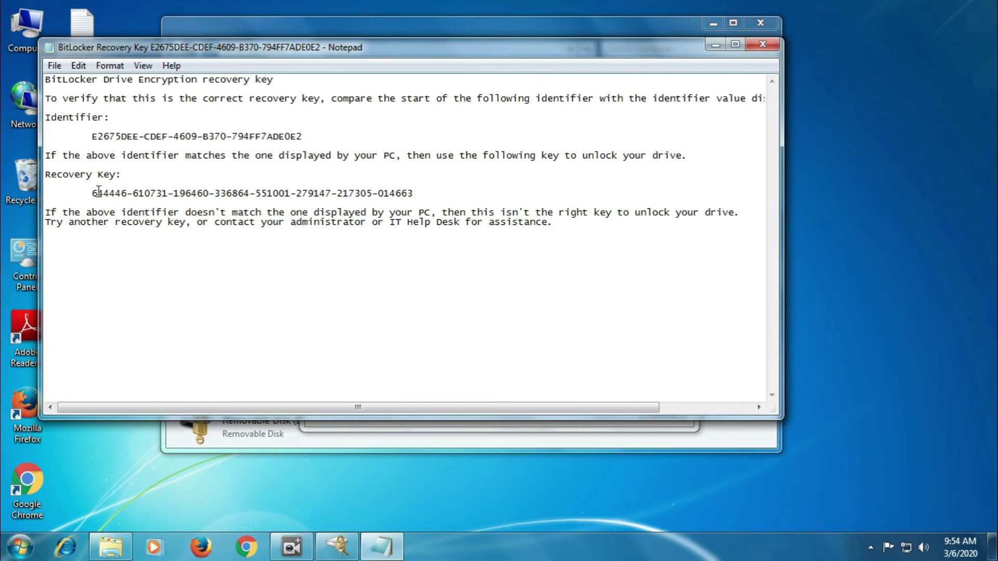
drag(92, 193, 413, 194)
key(ctrl+c)
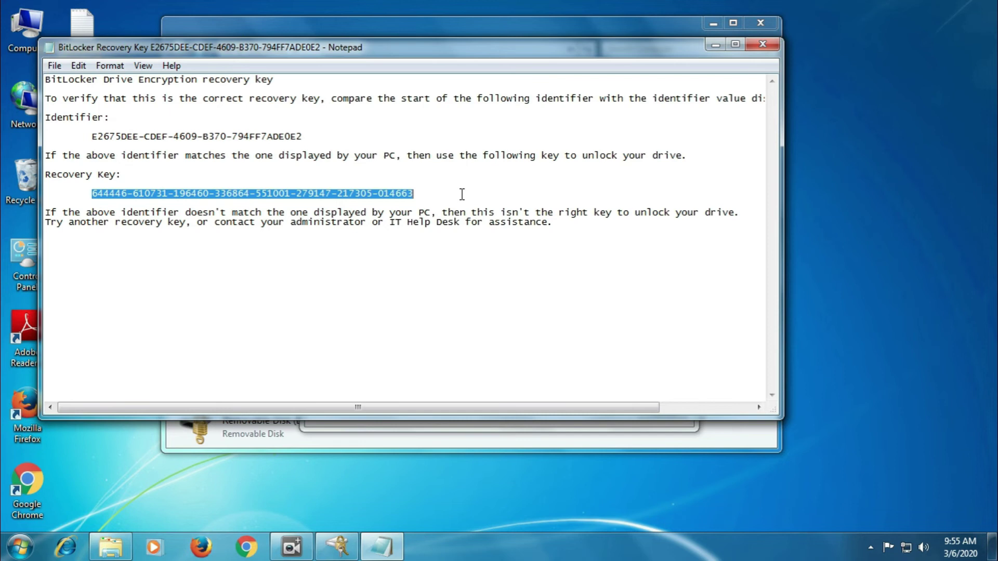
click(715, 45)
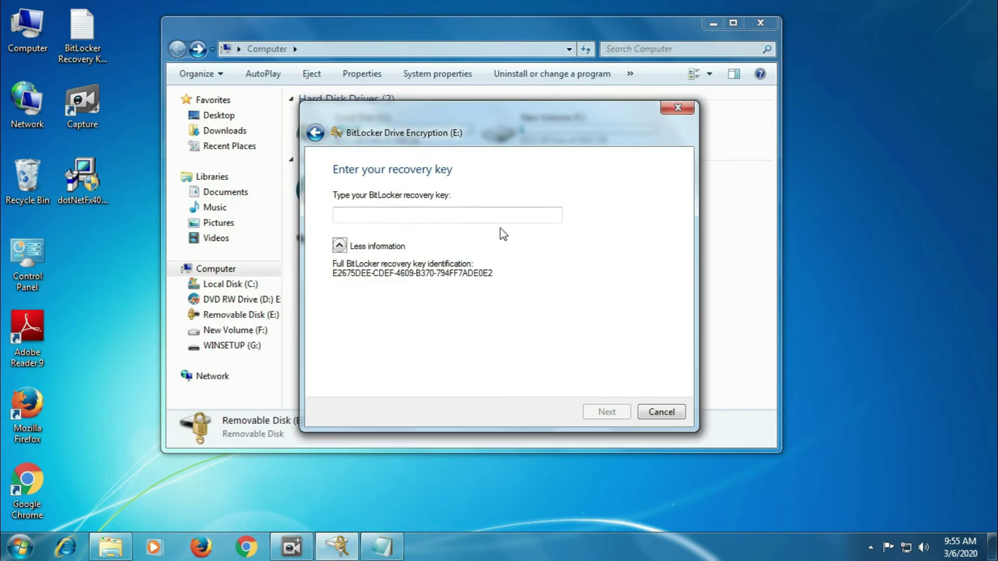
click(385, 215)
key(ctrl+v)
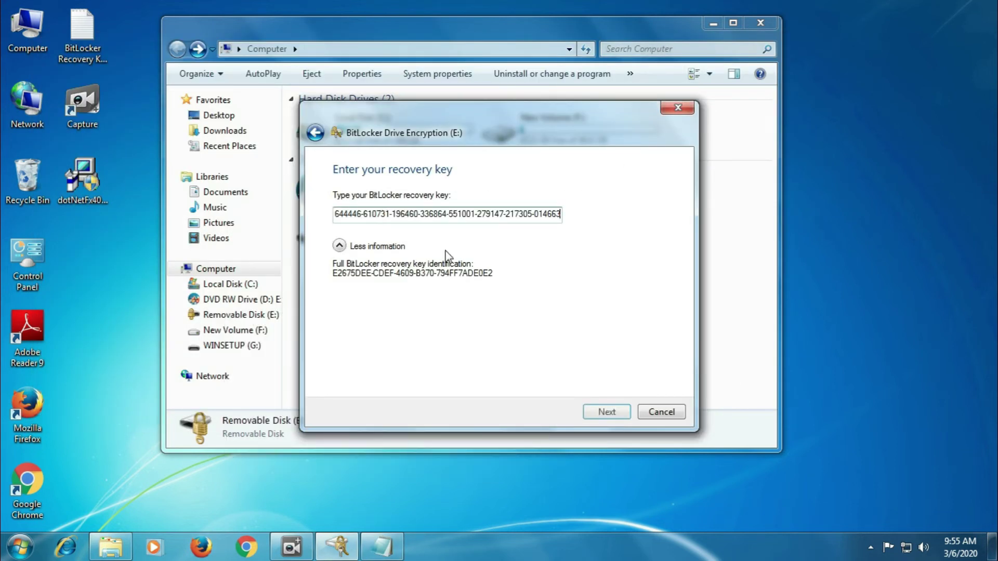
click(605, 412)
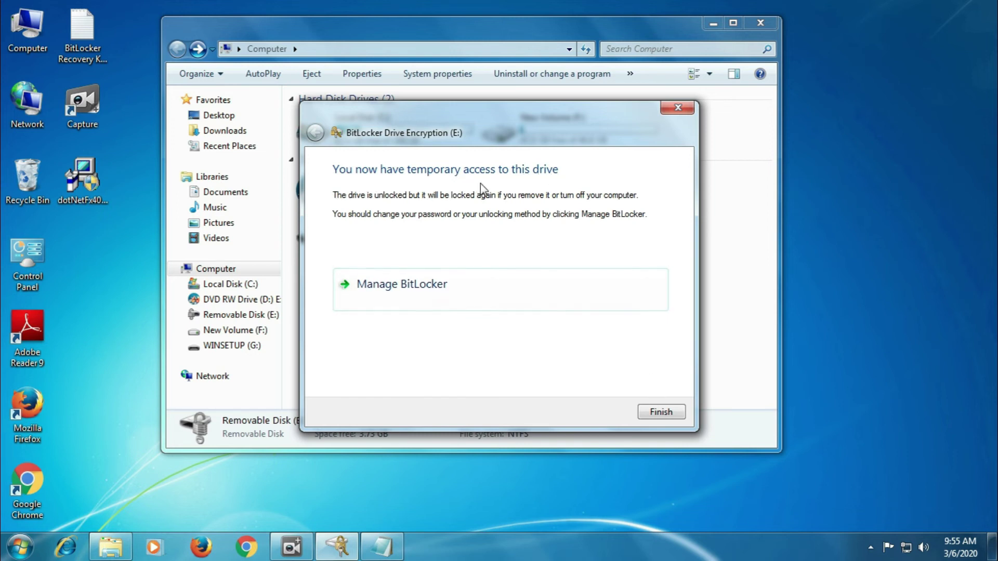
- Finish the unlock and copy the desktop recovery key file onto drive E:
click(661, 412)
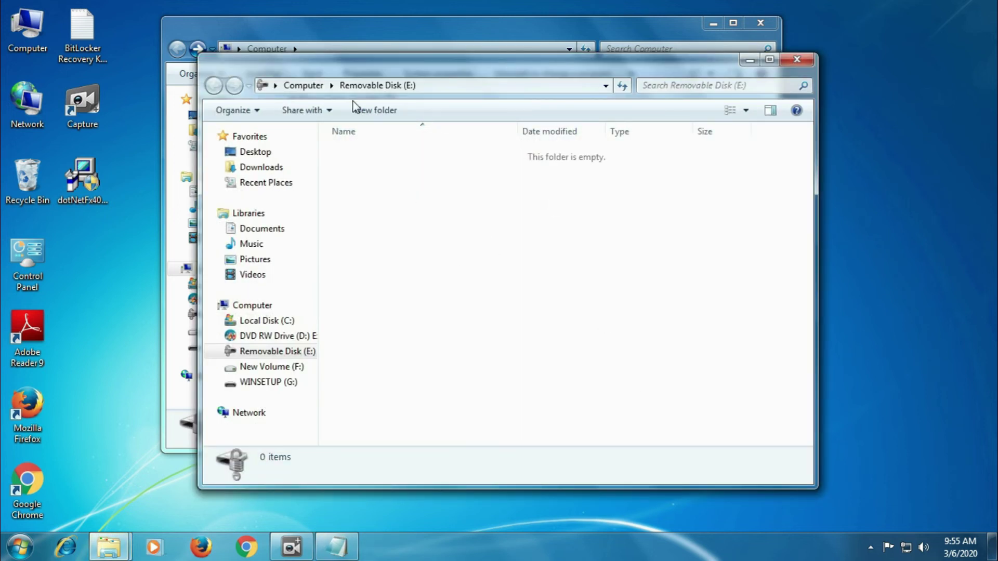
click(94, 315)
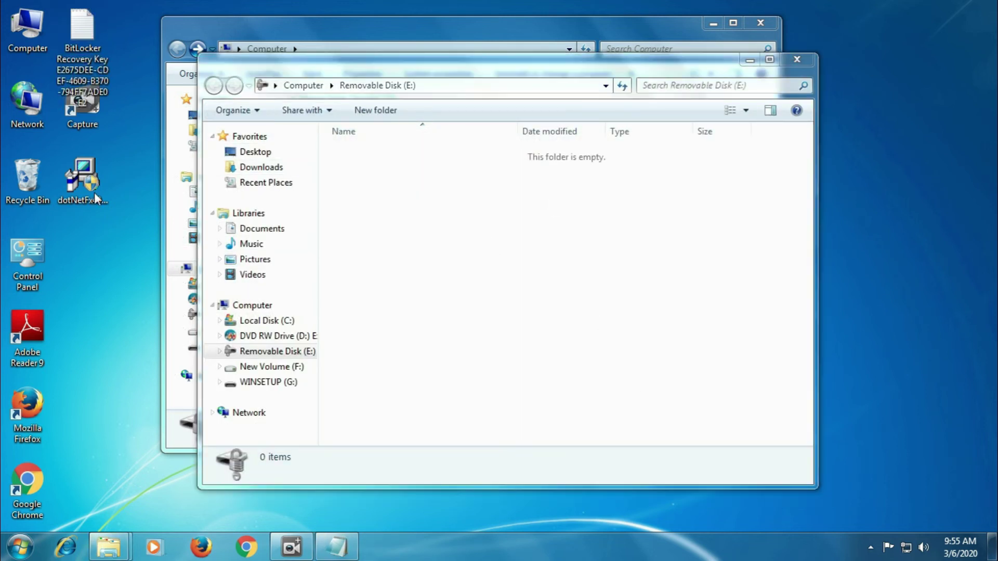
right_click(81, 36)
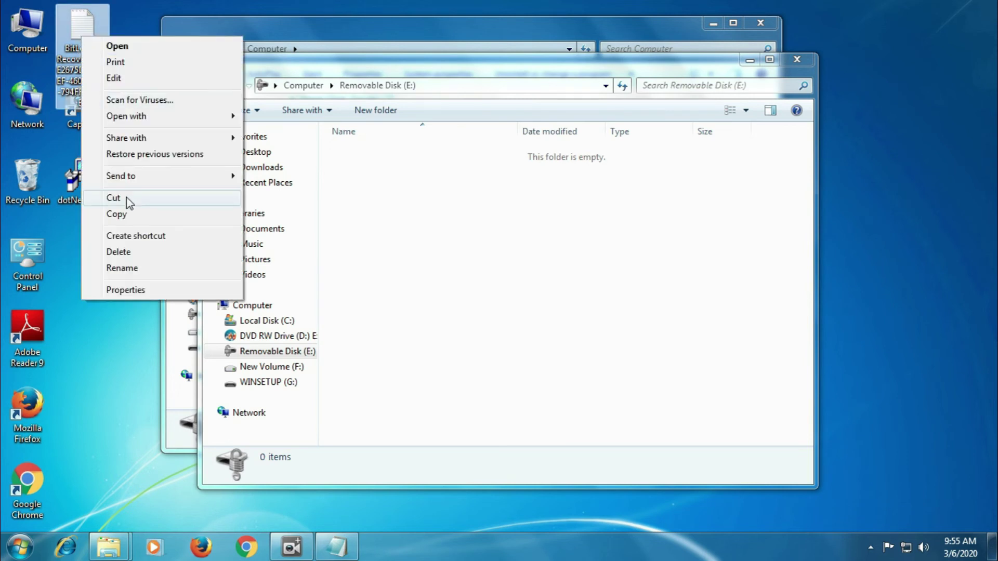
click(136, 213)
right_click(481, 231)
click(541, 332)
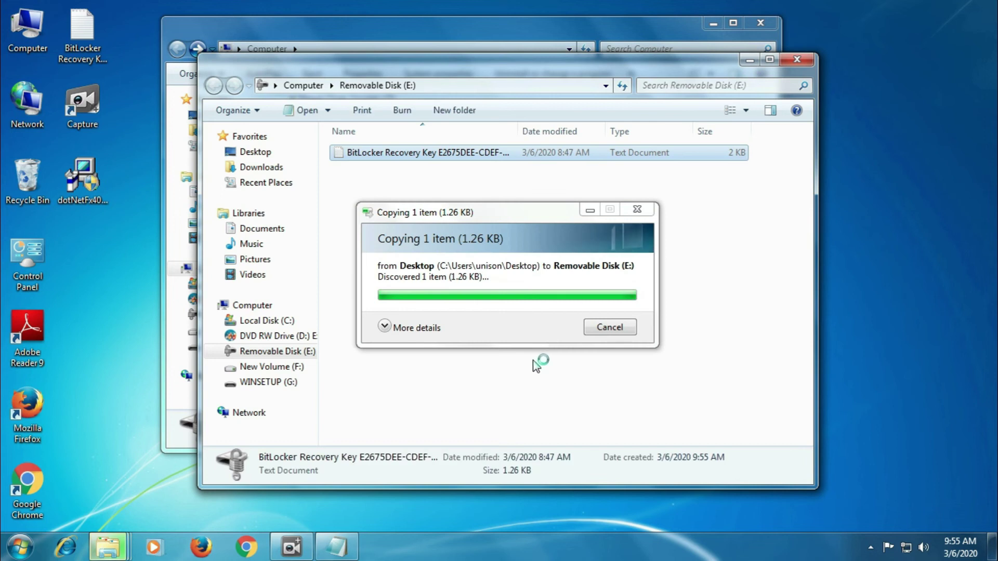
- Permanently delete the key file from E:, then reopen E: to confirm it is empty
click(383, 154)
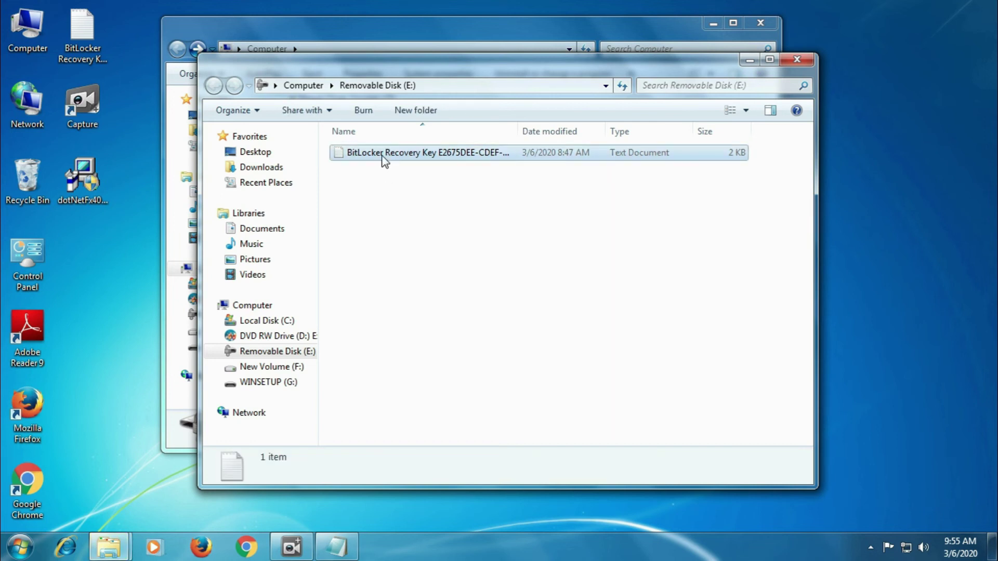
key(Delete)
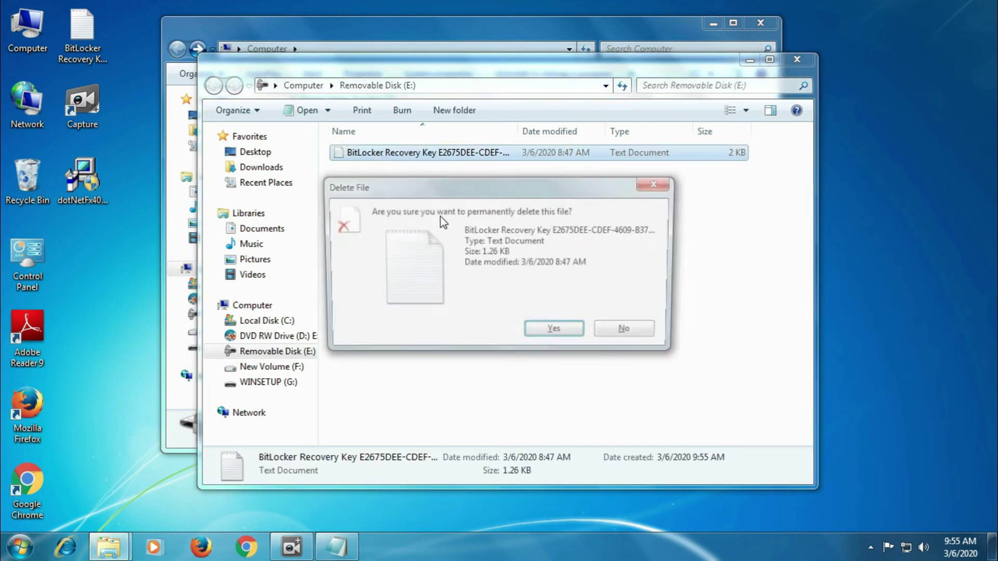
click(552, 330)
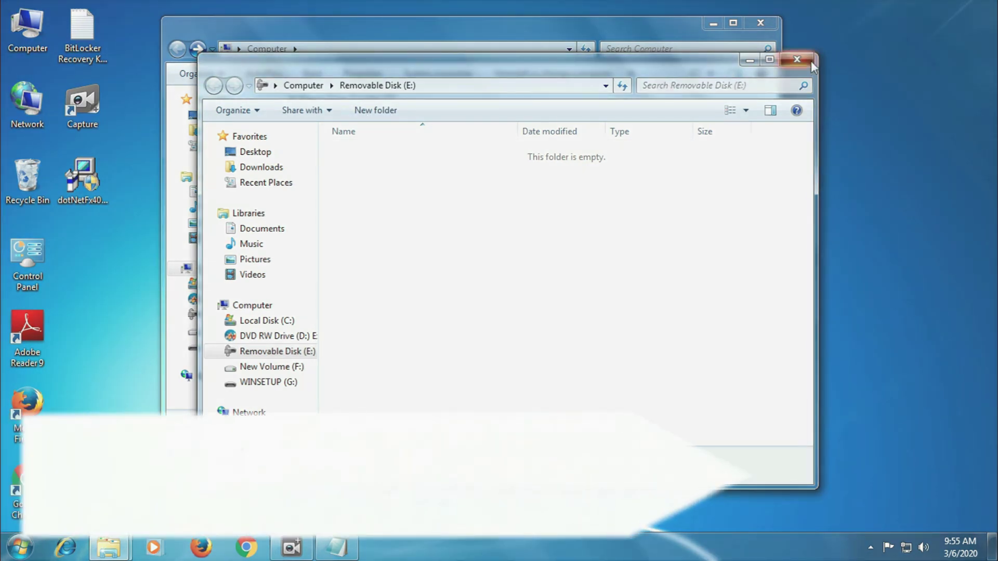
click(806, 61)
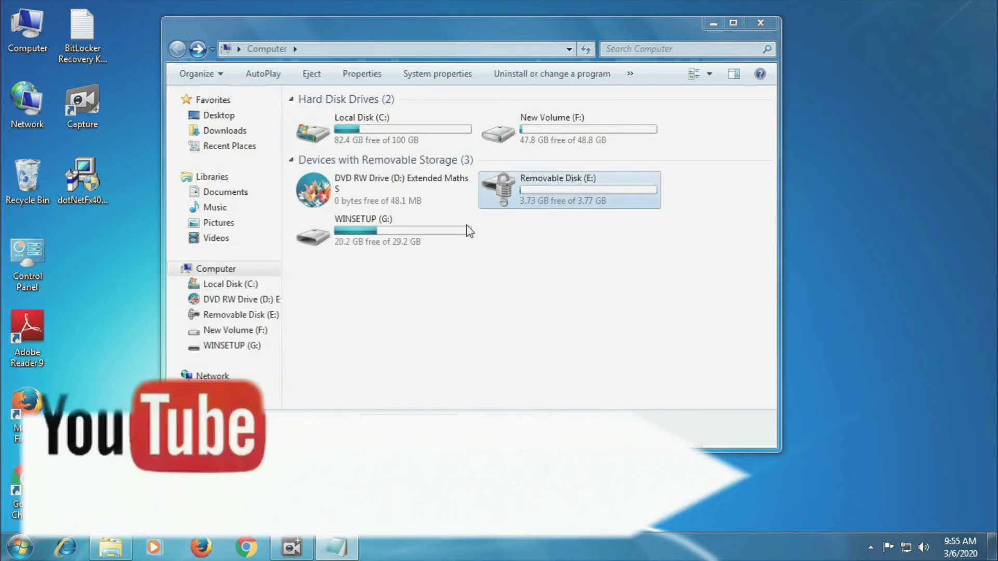
double_click(545, 187)
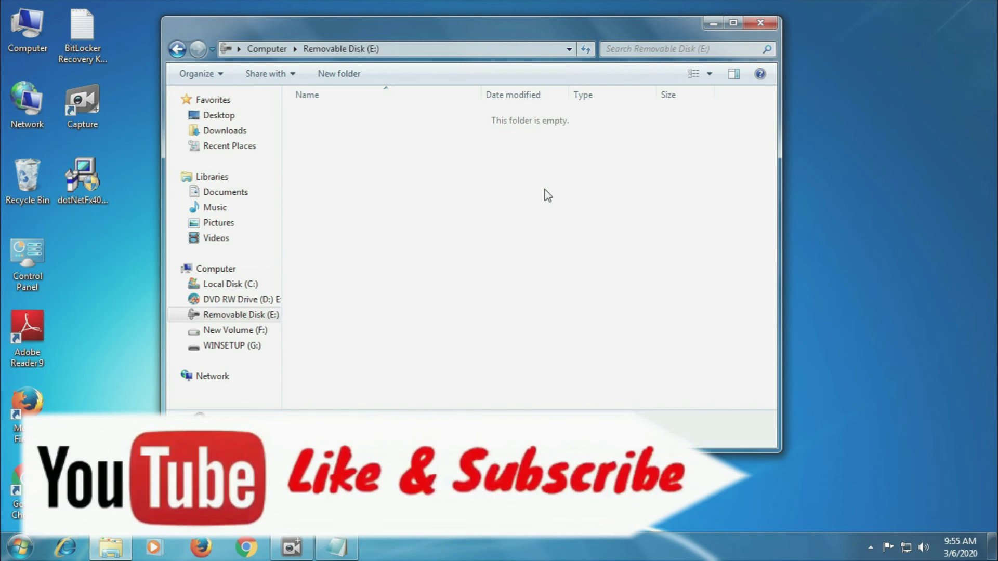
click(266, 48)
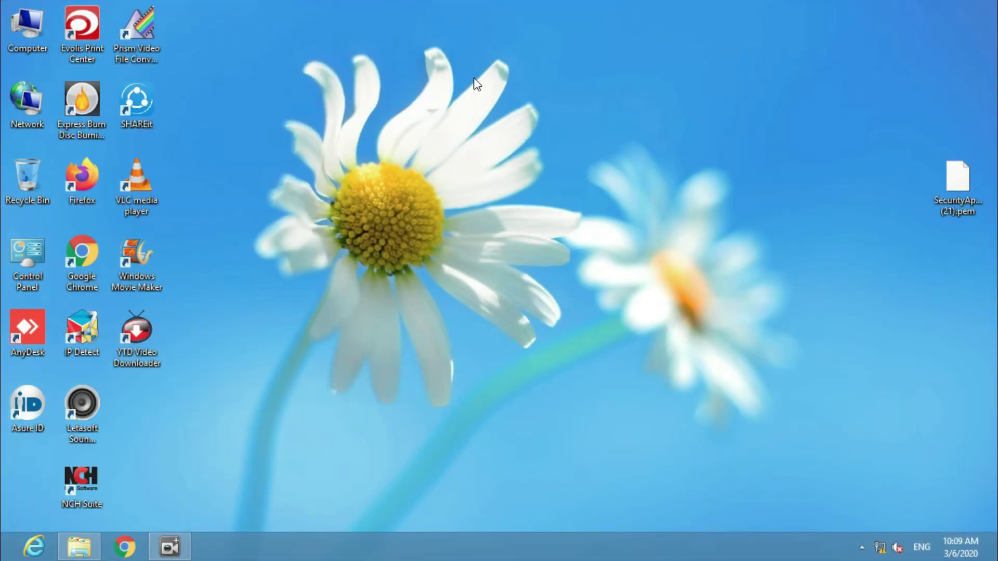
- From Computer, back out of changing drive H:'s password and open Manage BitLocker for H: instead
double_click(36, 28)
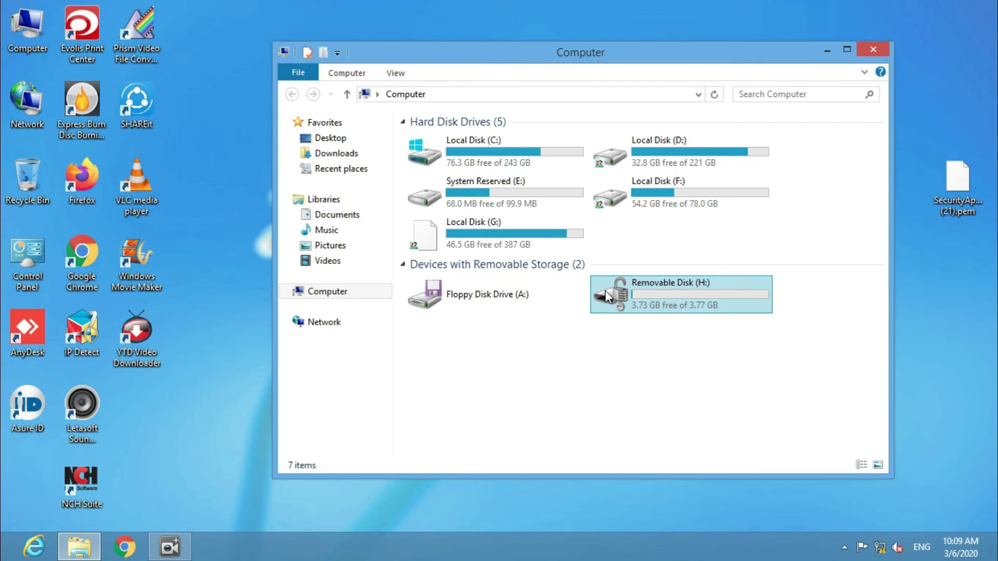
right_click(605, 290)
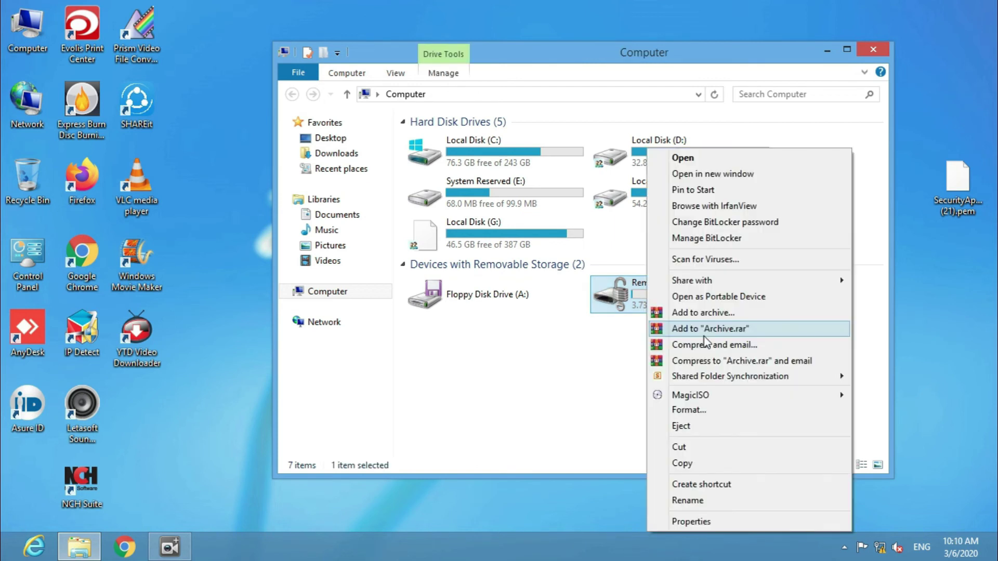
click(732, 224)
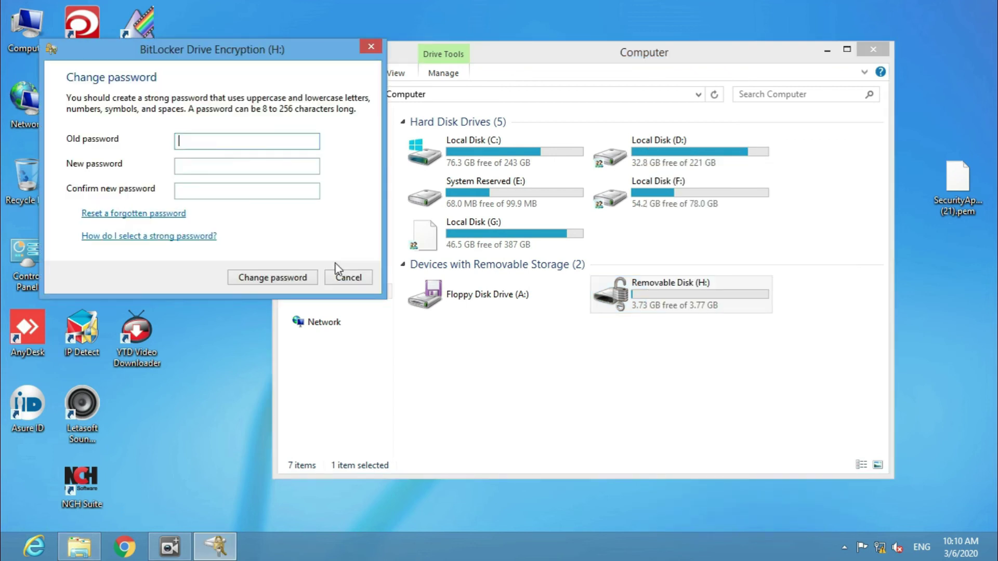
click(343, 275)
right_click(629, 294)
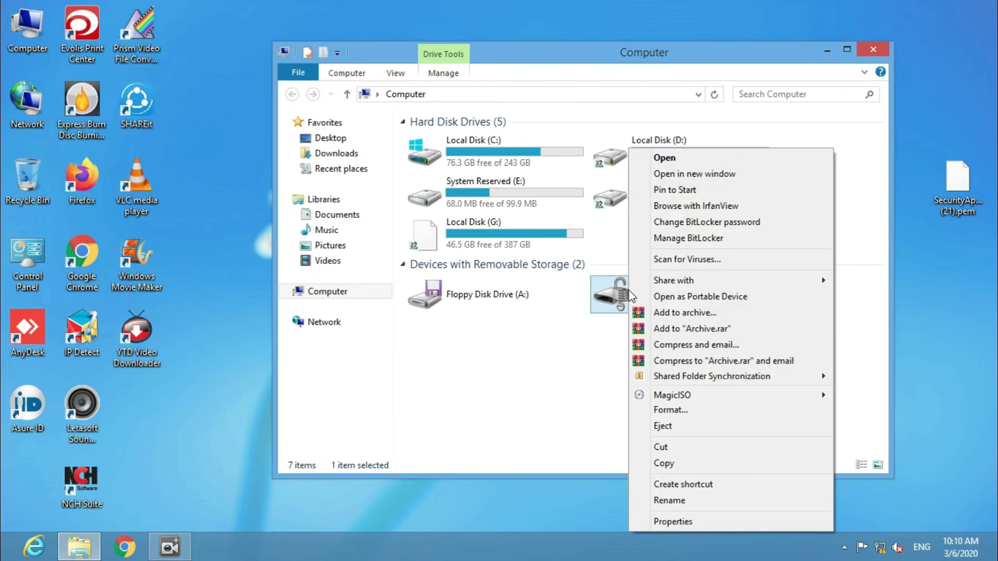
click(688, 238)
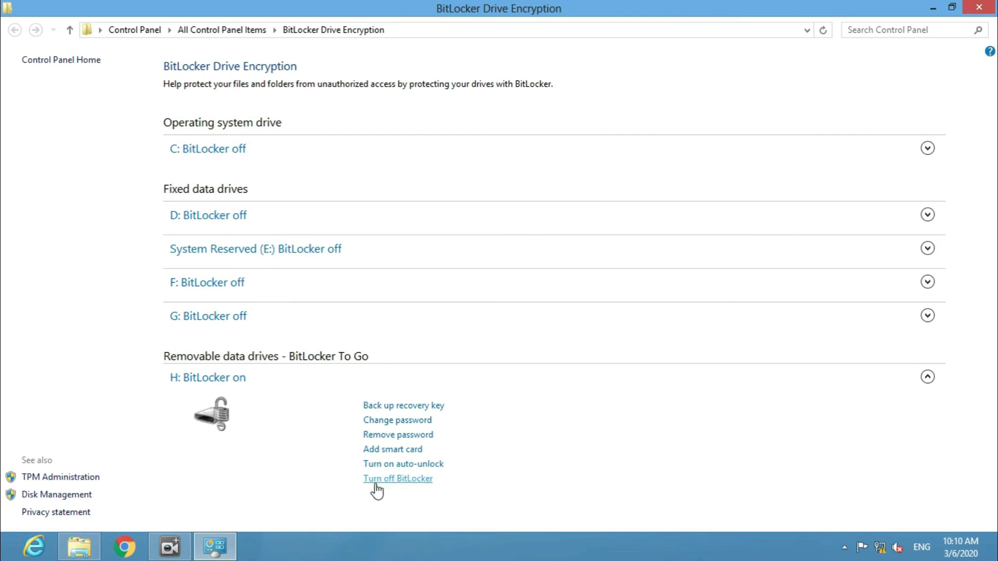
- Turn off BitLocker for removable drive H: to start decryption, then close the management page
click(418, 482)
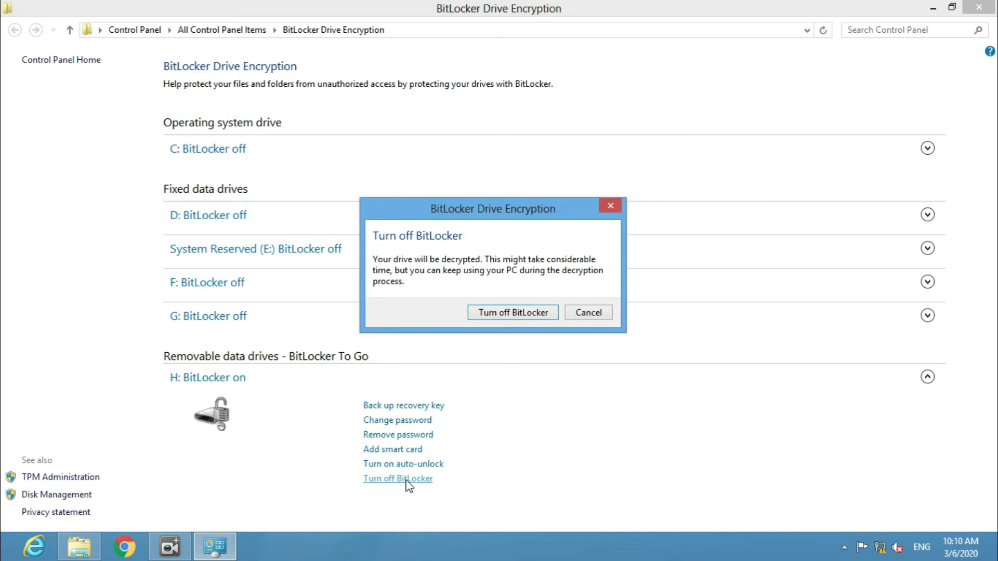
click(498, 315)
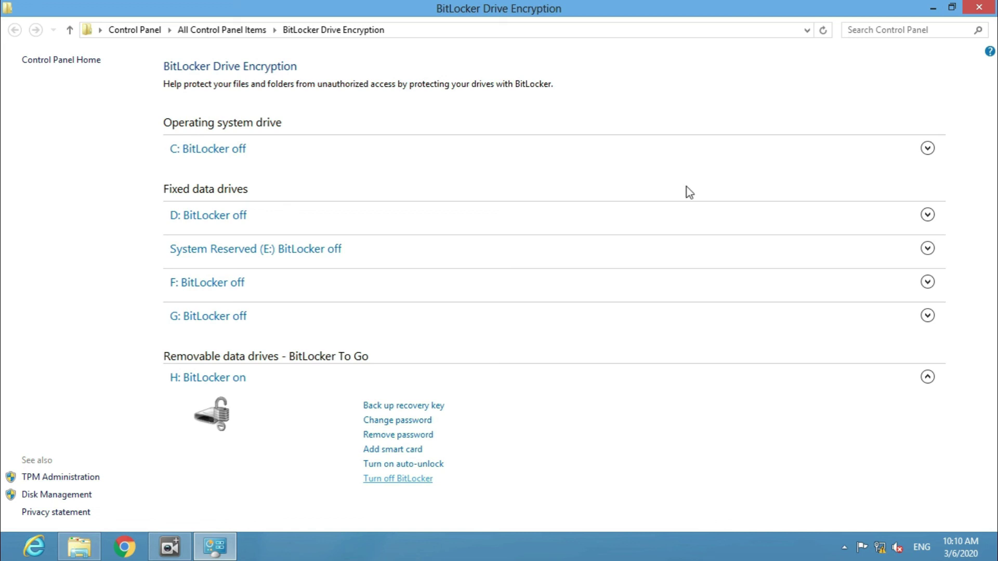
click(987, 18)
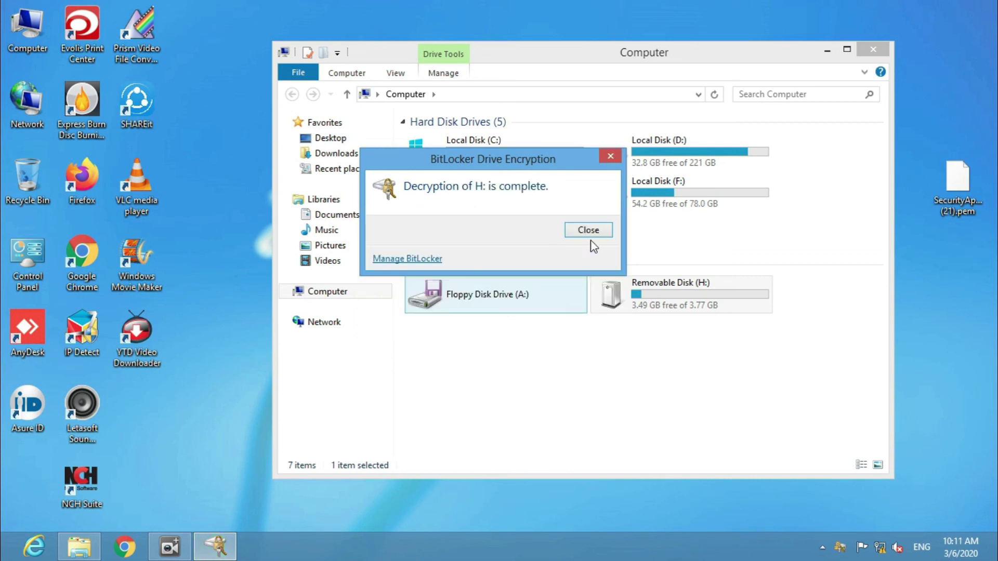
- Dismiss the decryption-complete notice and open the now-decrypted Removable Disk (H:)
click(590, 234)
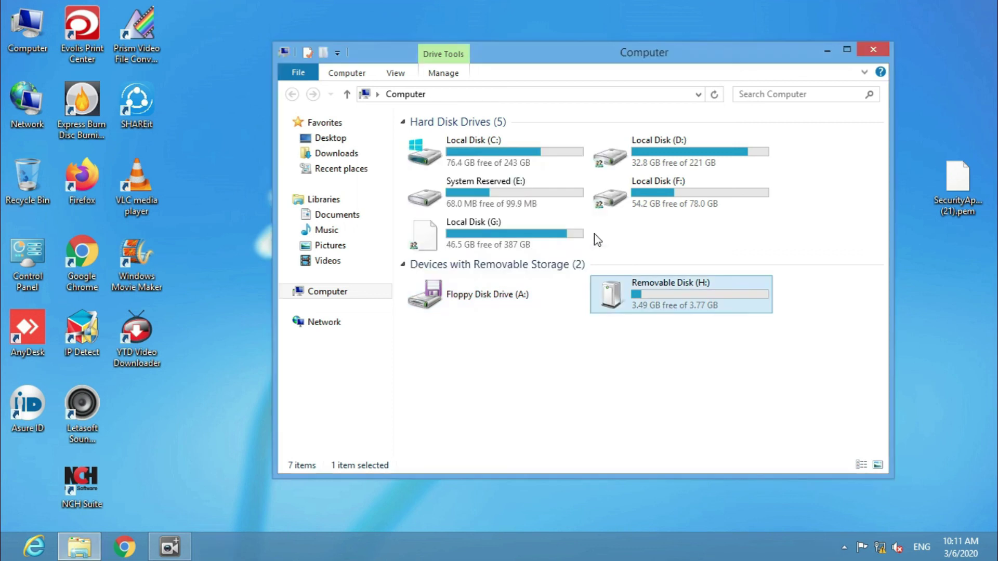
double_click(658, 300)
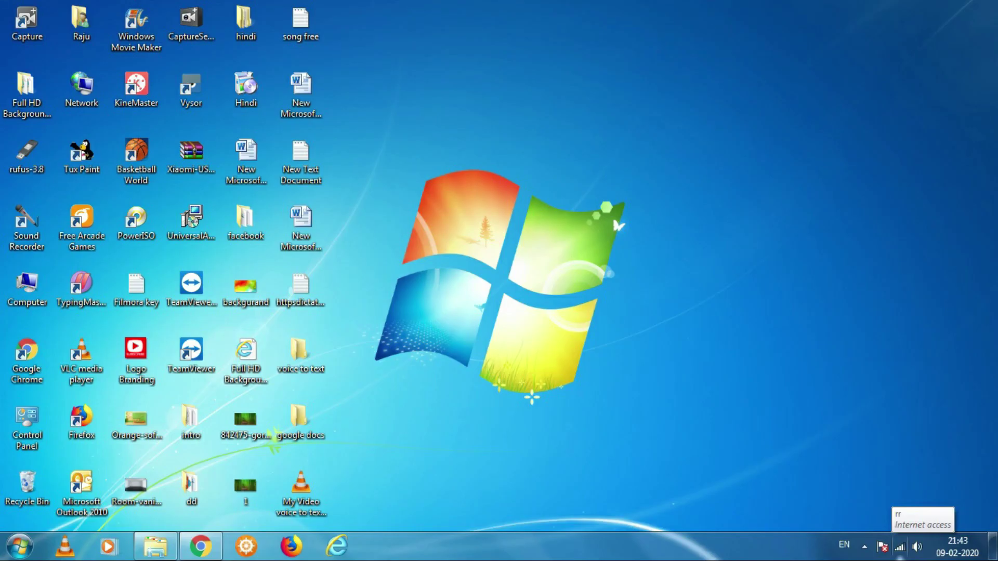